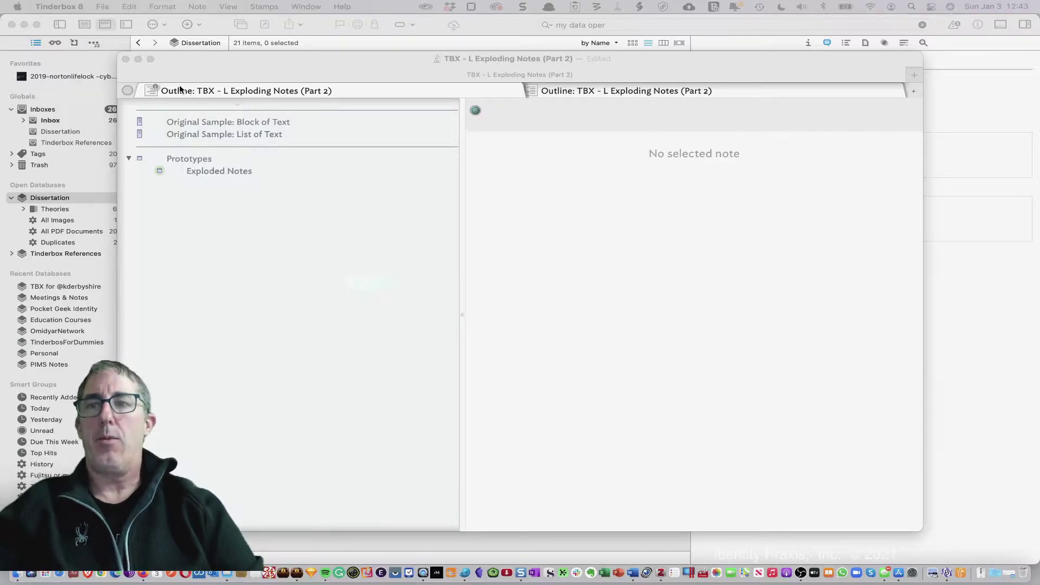
- Bring the 'TBX - L Exploding Notes (Part 2)' window forward and minimize the MyData Operators PDF
click(284, 79)
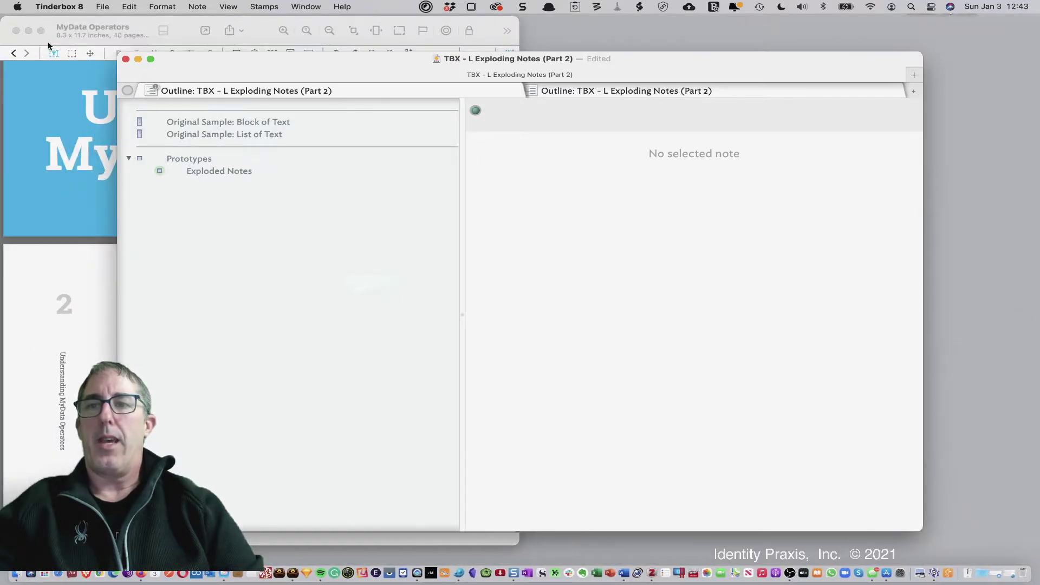
click(28, 31)
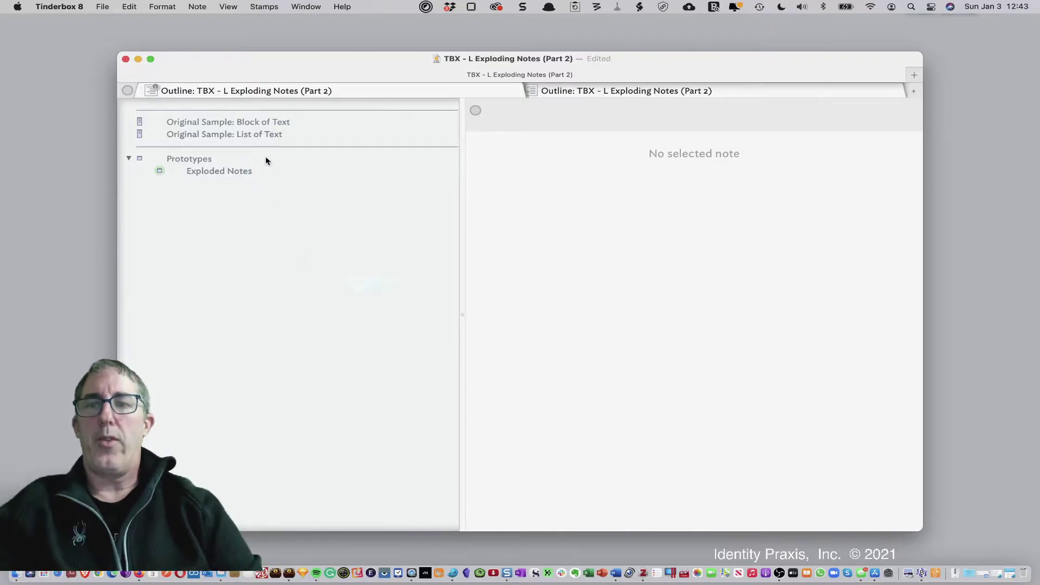
- Preview both Original Sample notes and move 'List of Text' above 'Block of Text' in the outline
click(258, 123)
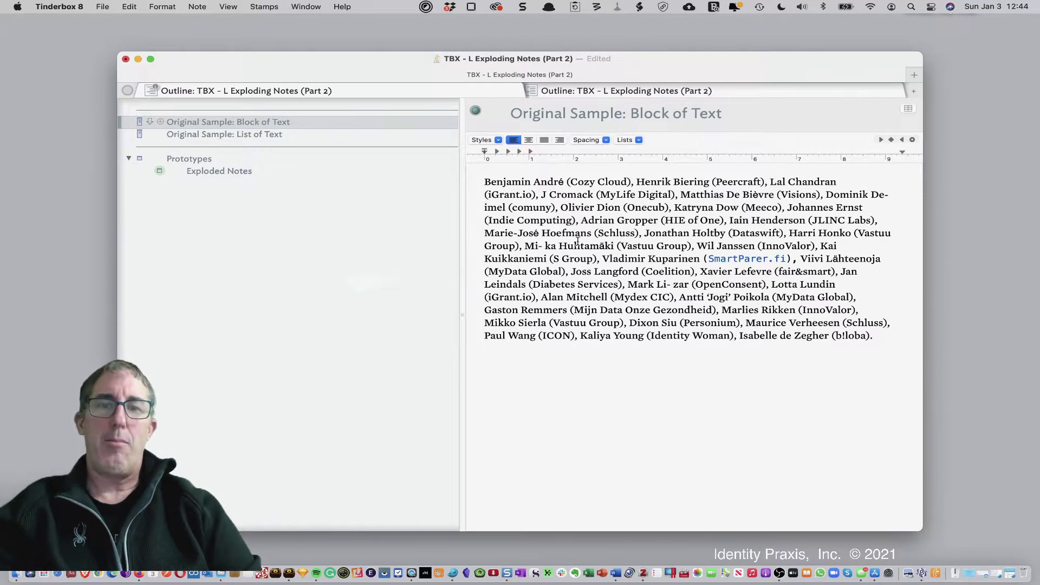
drag(531, 167, 873, 337)
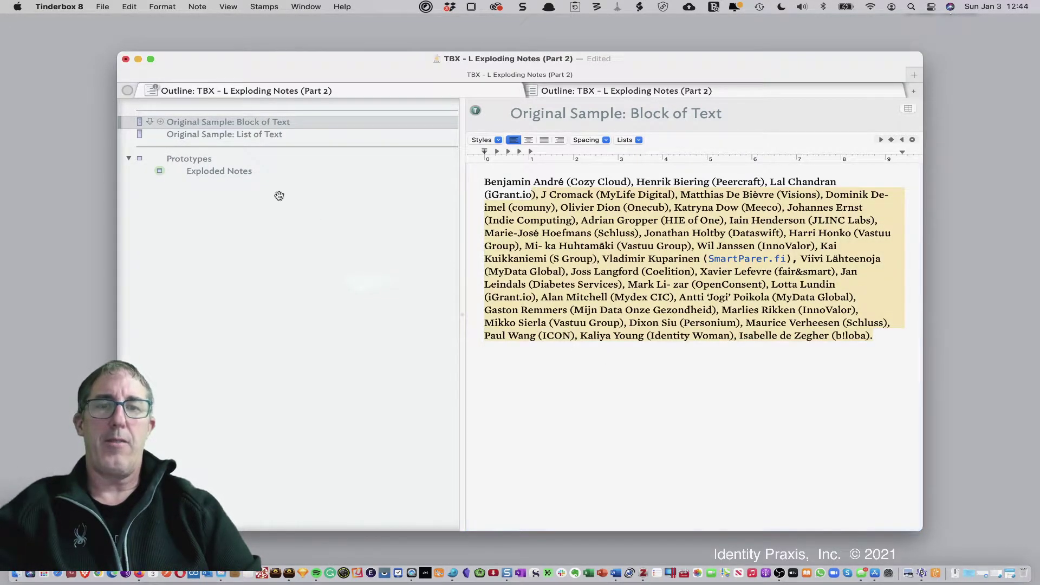
click(227, 133)
drag(300, 130, 295, 112)
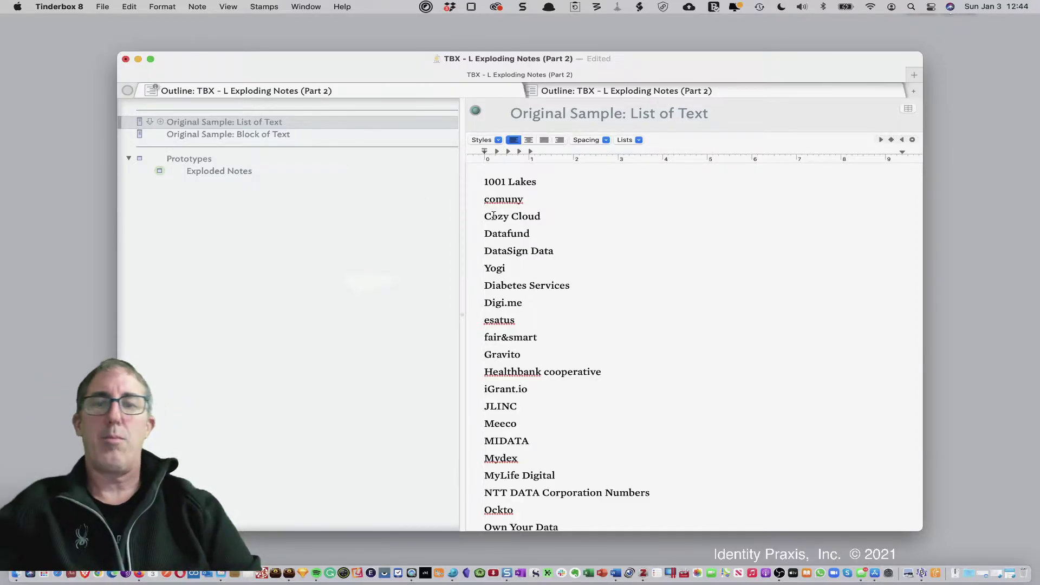
click(245, 174)
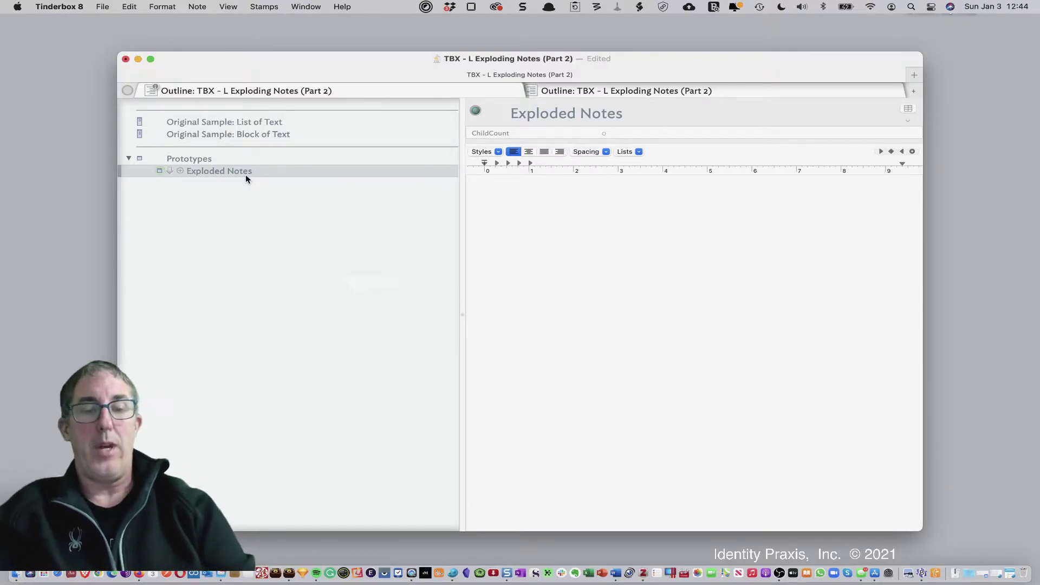
- Create a new prototype note named 'pOrganziations' after Exploded Notes
key(Return)
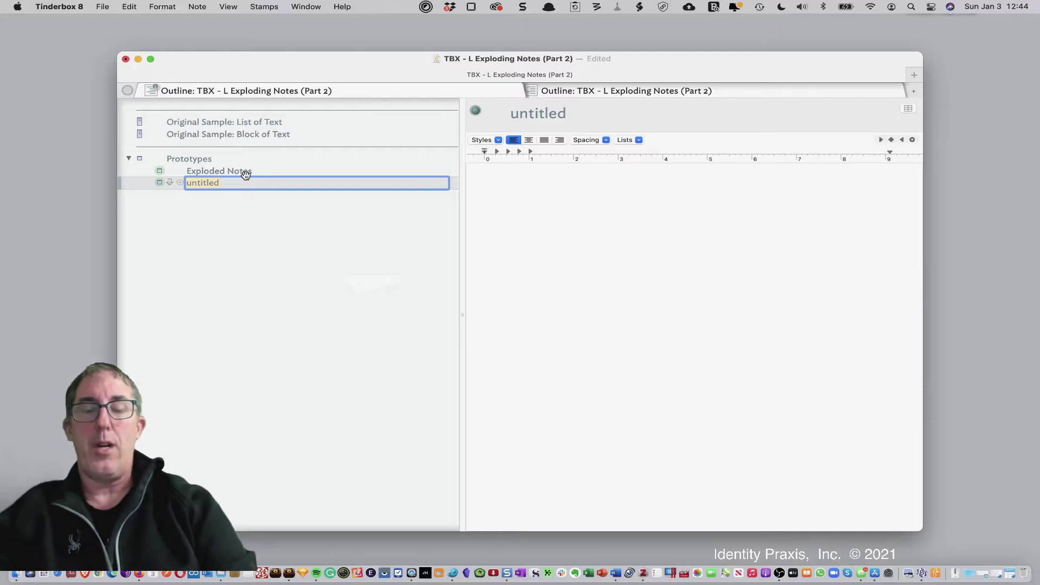
text(pO)
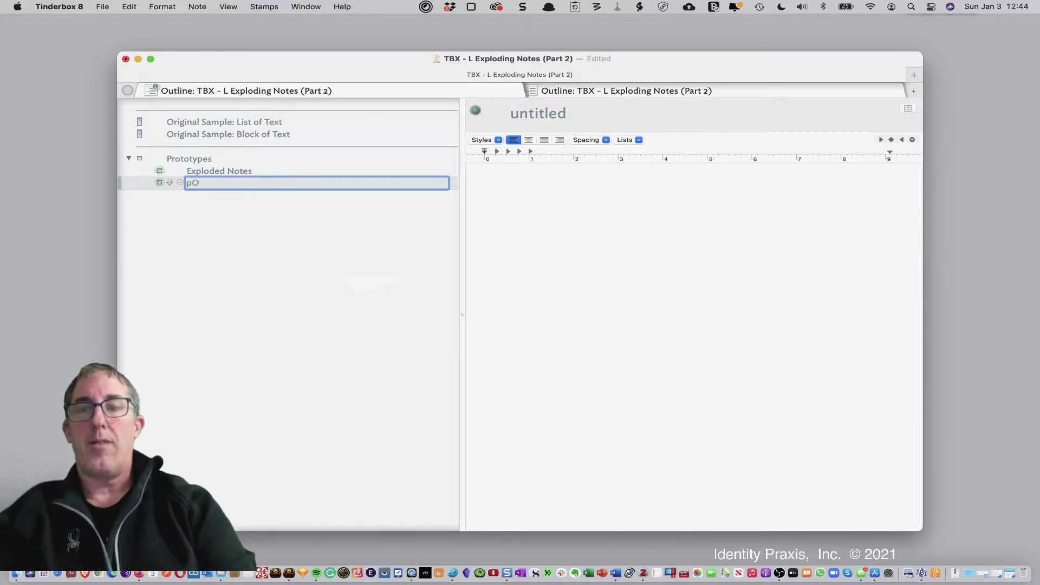
text(rganziations)
key(Return)
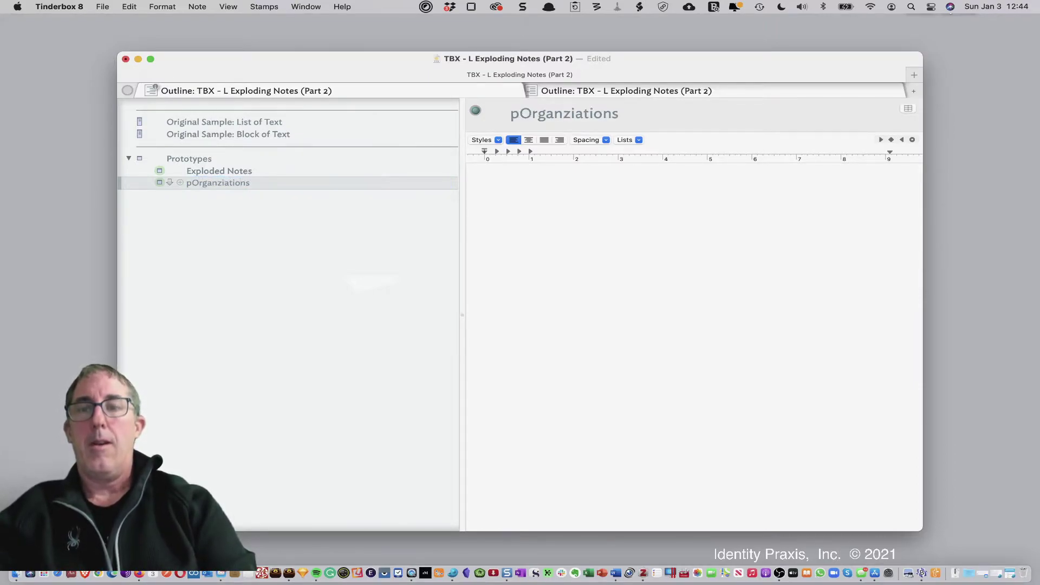
key(Return)
key(super+z)
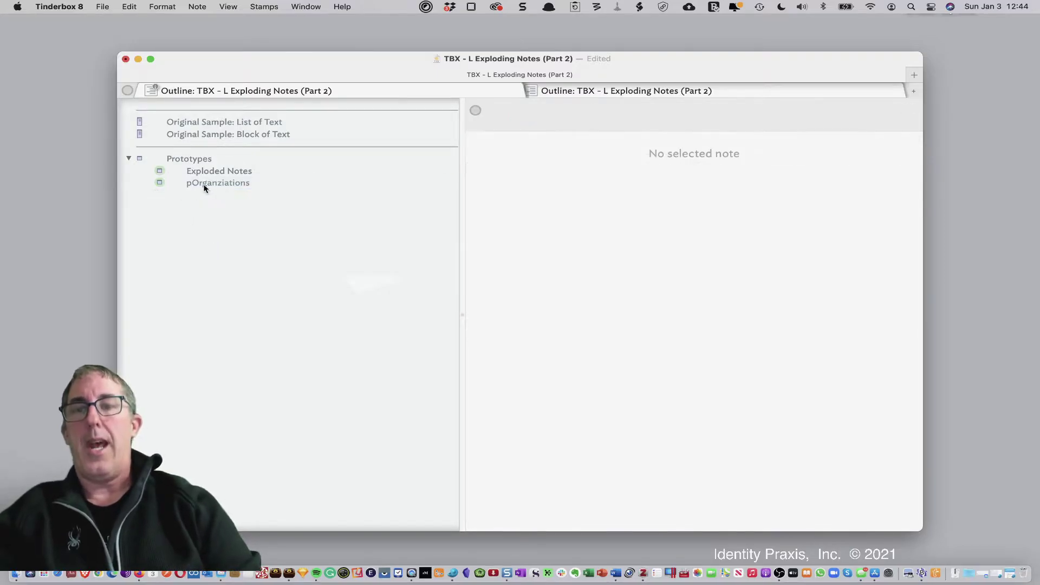
click(204, 184)
- Add the built-in Person prototype from File > Built-In Prototypes
click(105, 9)
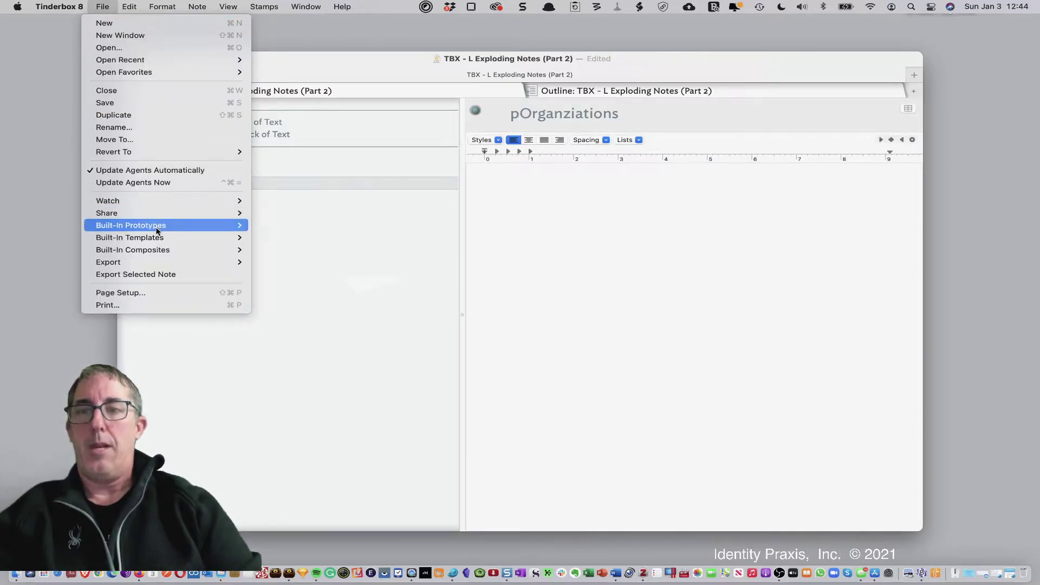
mouse_move(130, 225)
click(291, 299)
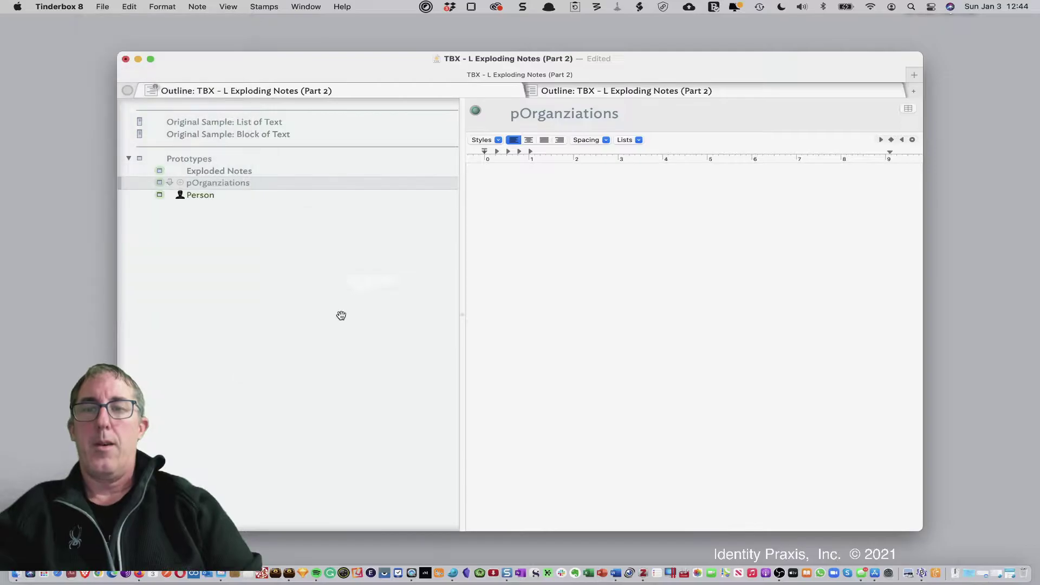
click(204, 180)
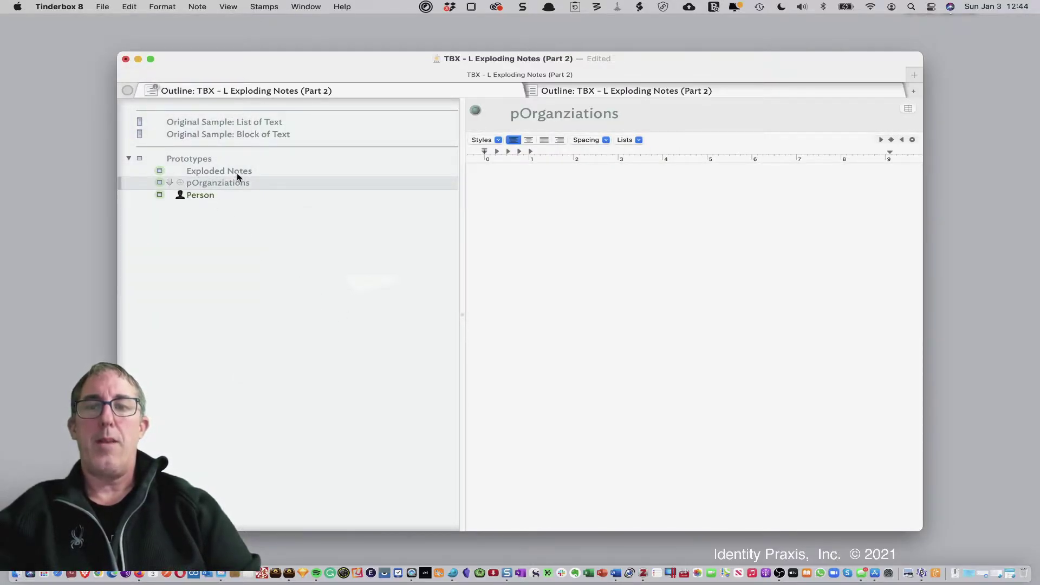
- Add a new 'Type' key attribute to the pOrganziations prototype
click(907, 108)
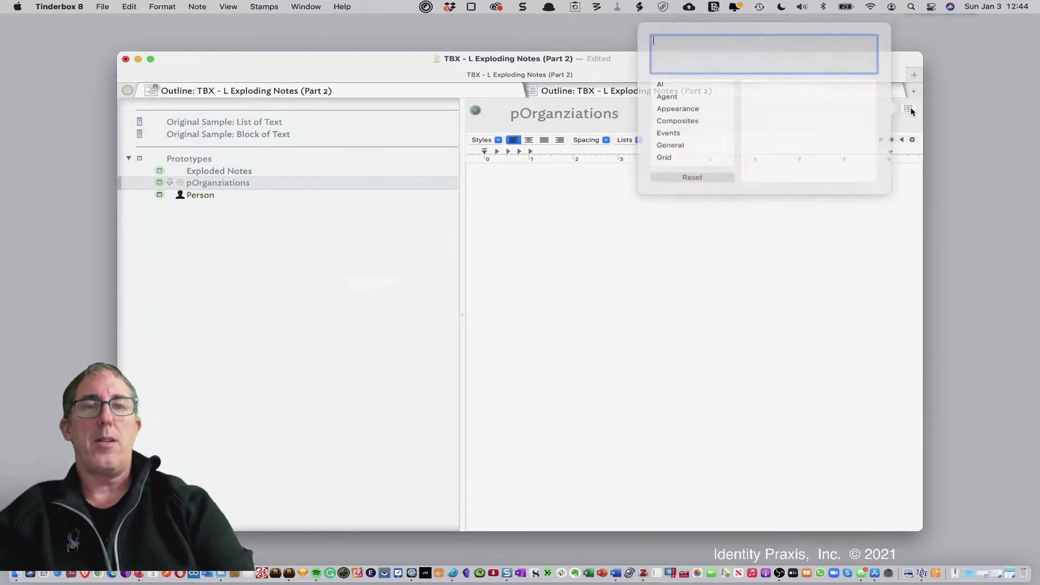
text(Type)
click(840, 279)
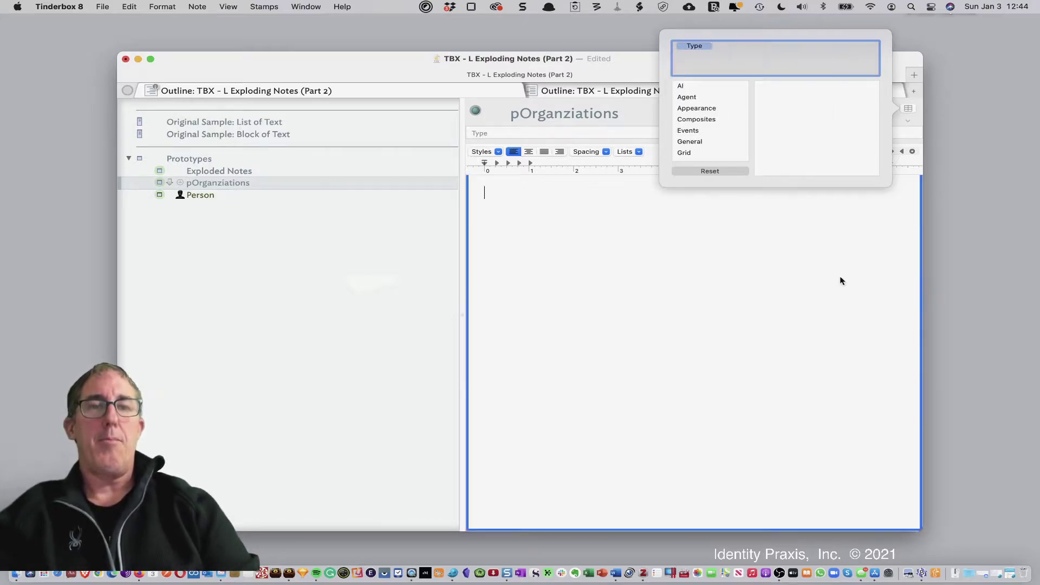
click(924, 156)
click(742, 301)
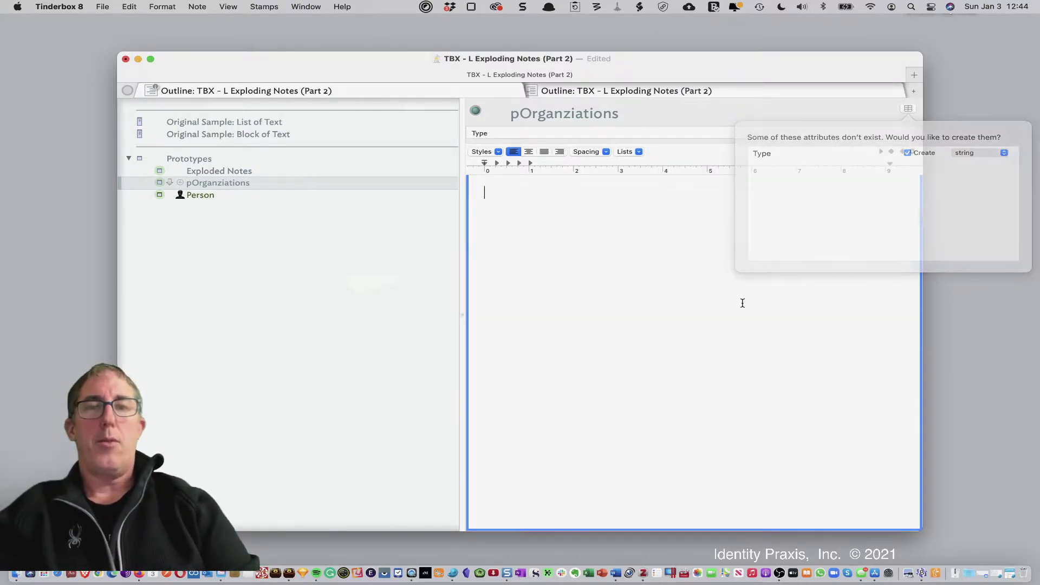
- Give the Person prototype the Type key attribute with value 'Person'
click(311, 196)
click(908, 108)
text(Type)
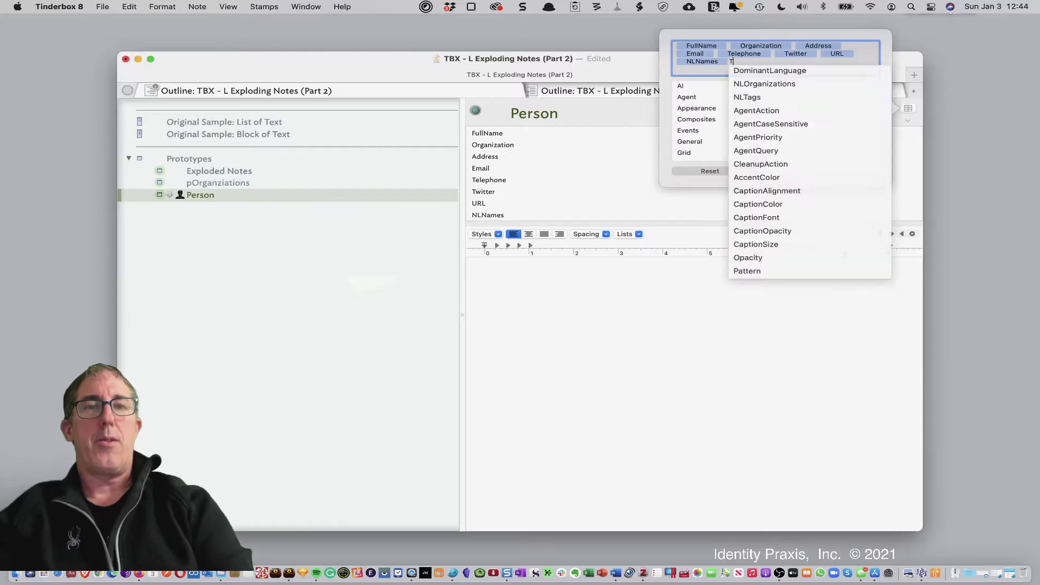
key(Return)
click(788, 276)
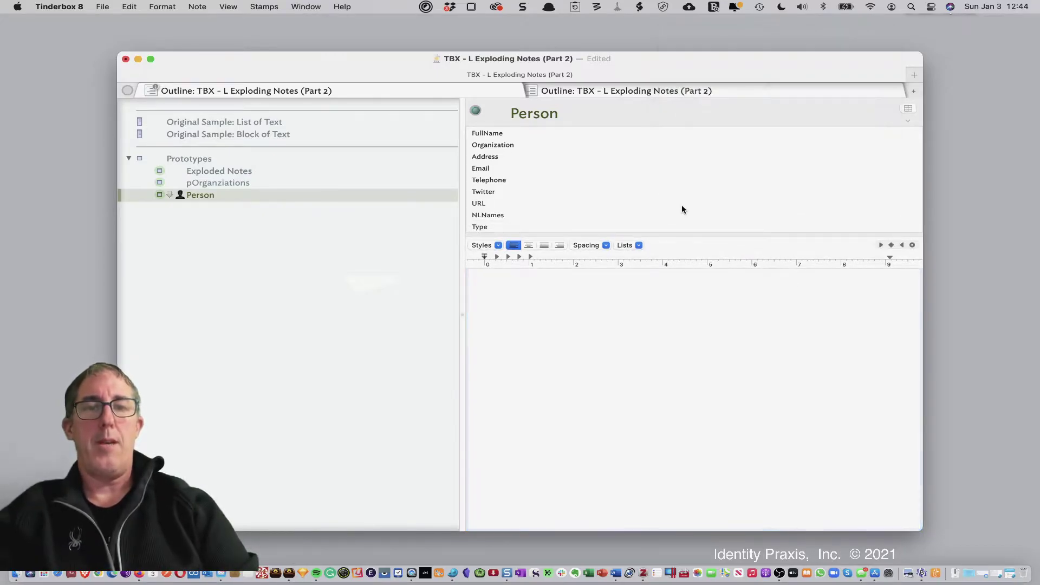
click(683, 225)
text(Pers)
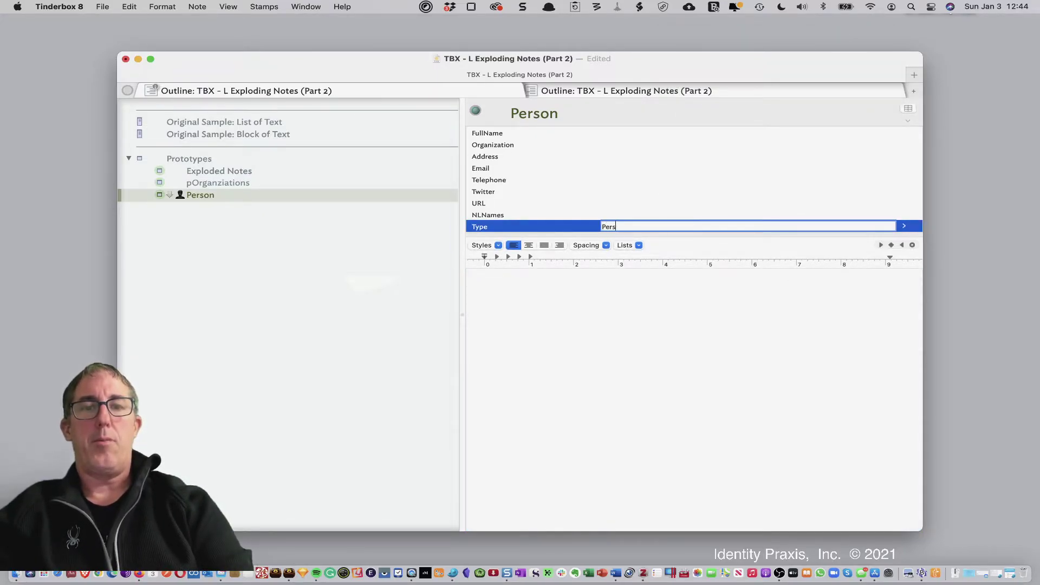
text(on)
key(Tab)
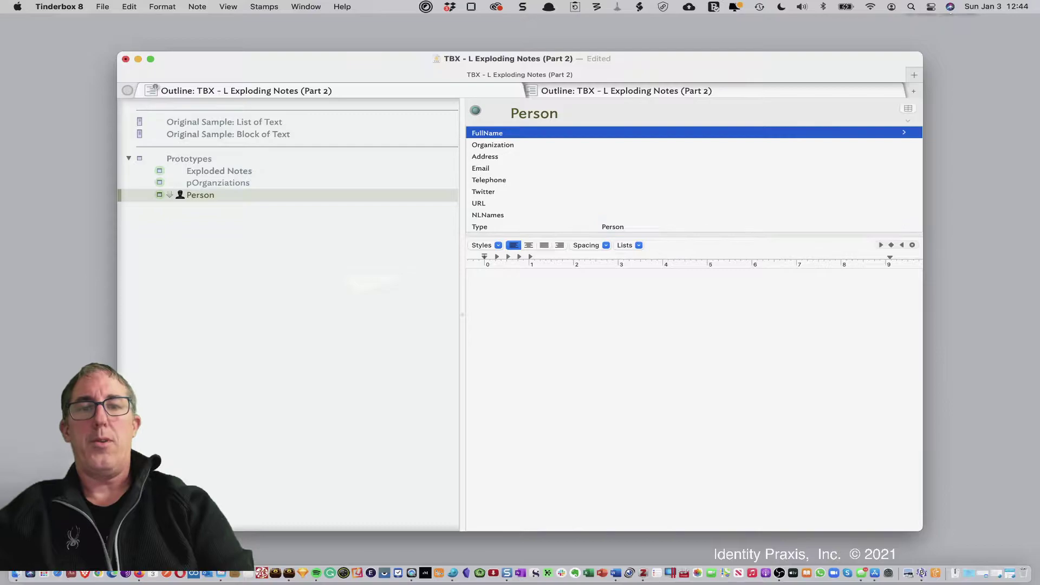
- Set the pOrganziations prototype's Type value to 'Organziation'
click(252, 182)
click(617, 135)
text(Organziation)
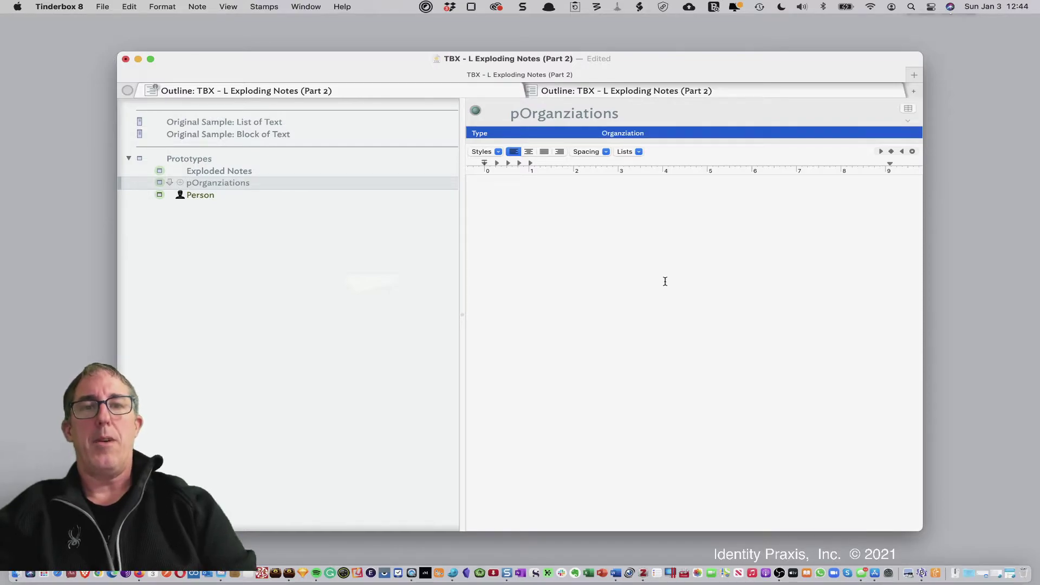
click(664, 281)
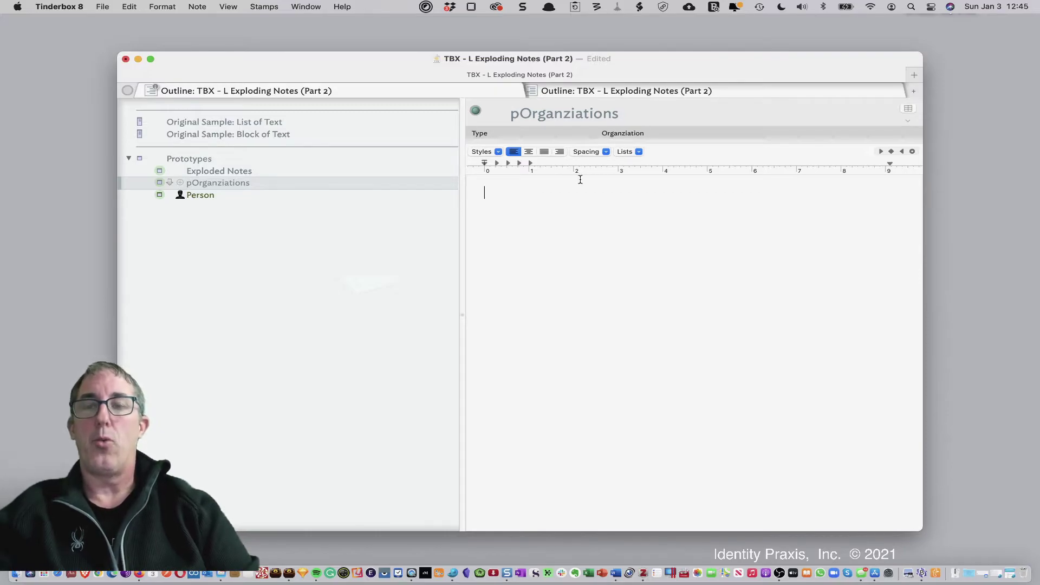
- Open Explode for List of Text with Break at delimiter, Delete delimiter and Omit text checked
click(317, 134)
click(304, 125)
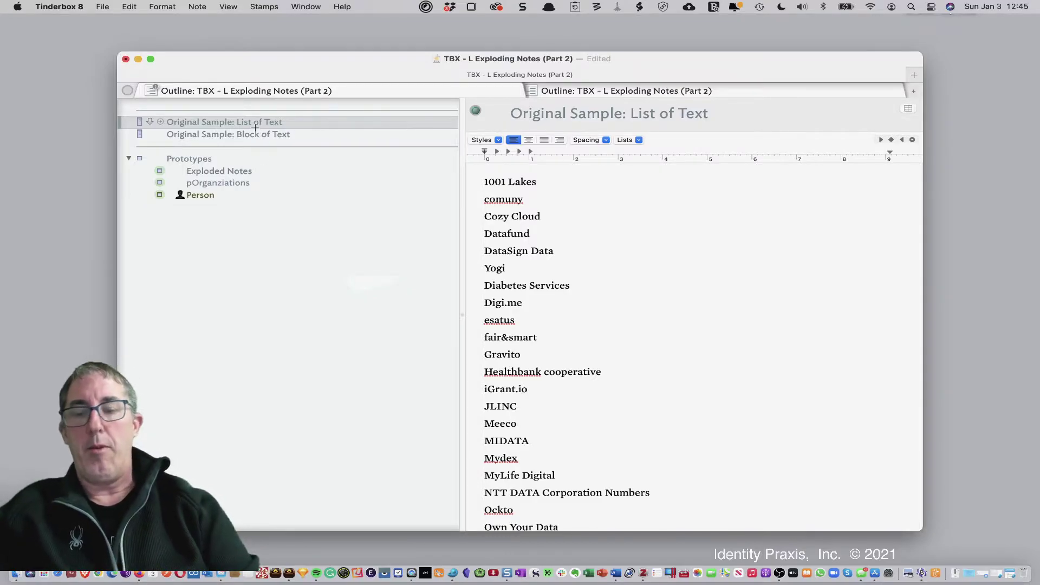
click(197, 7)
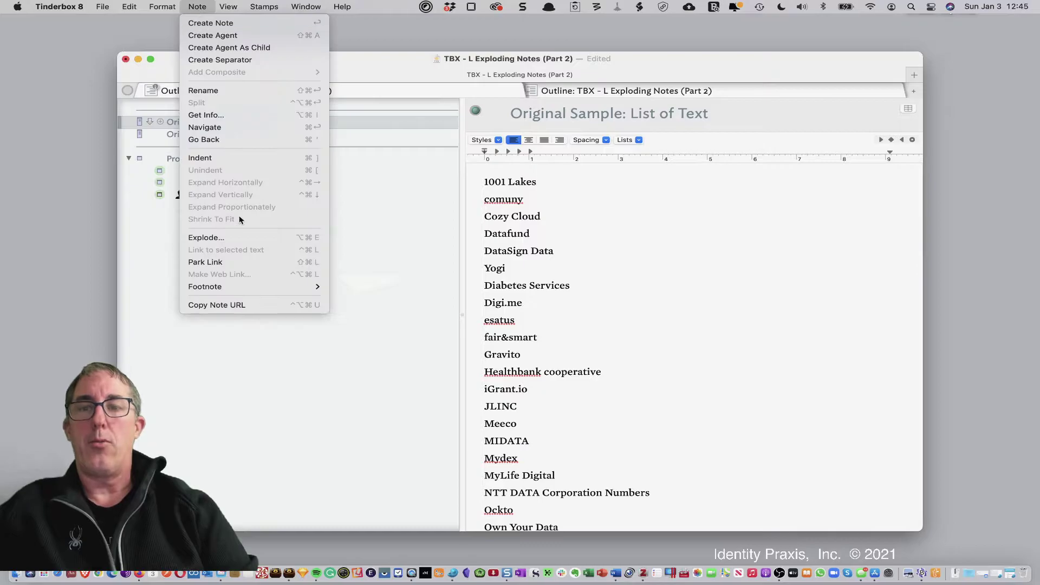
click(407, 338)
key(super+shift+x)
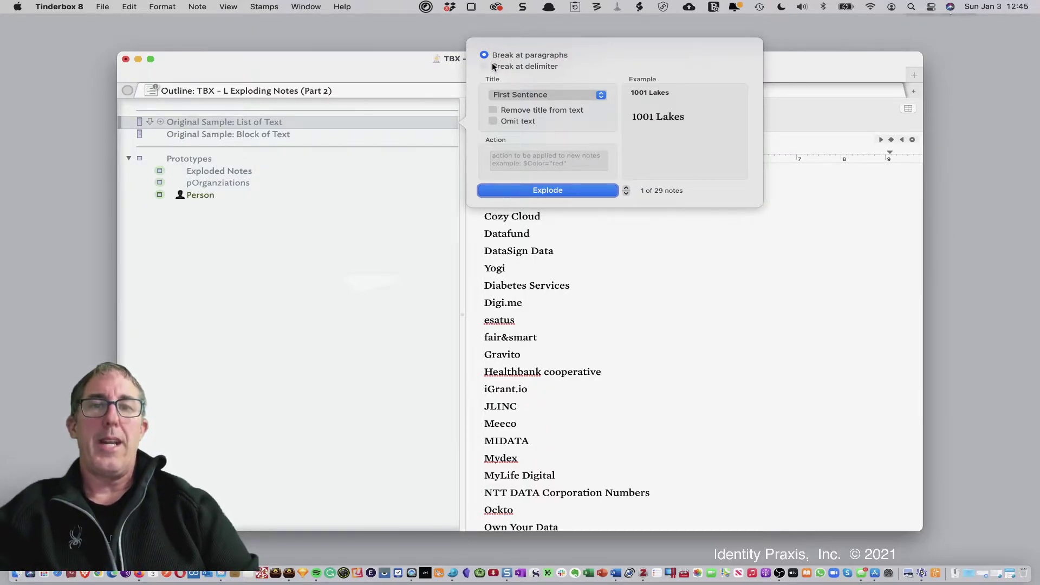
click(487, 67)
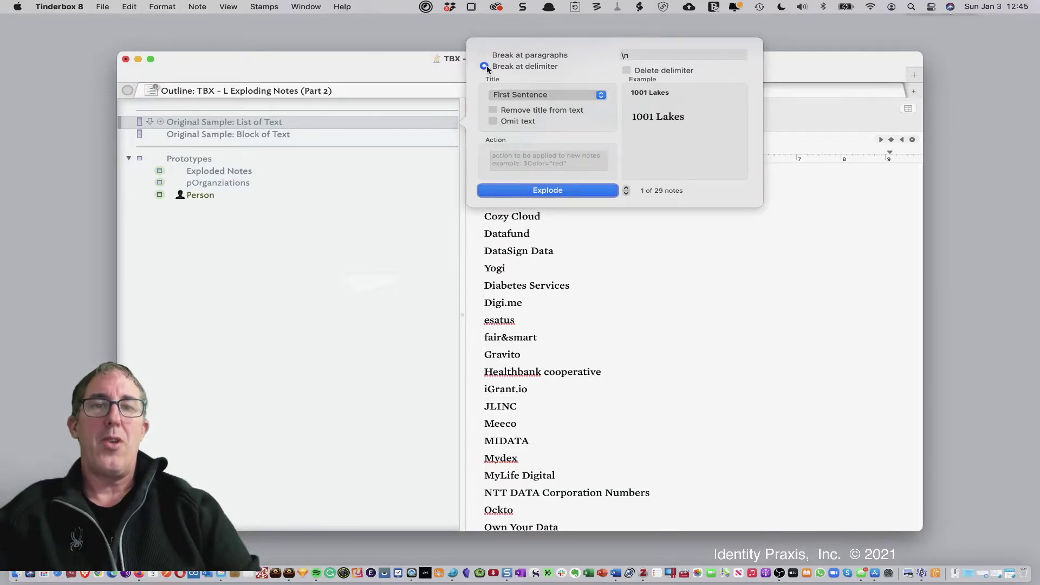
click(626, 71)
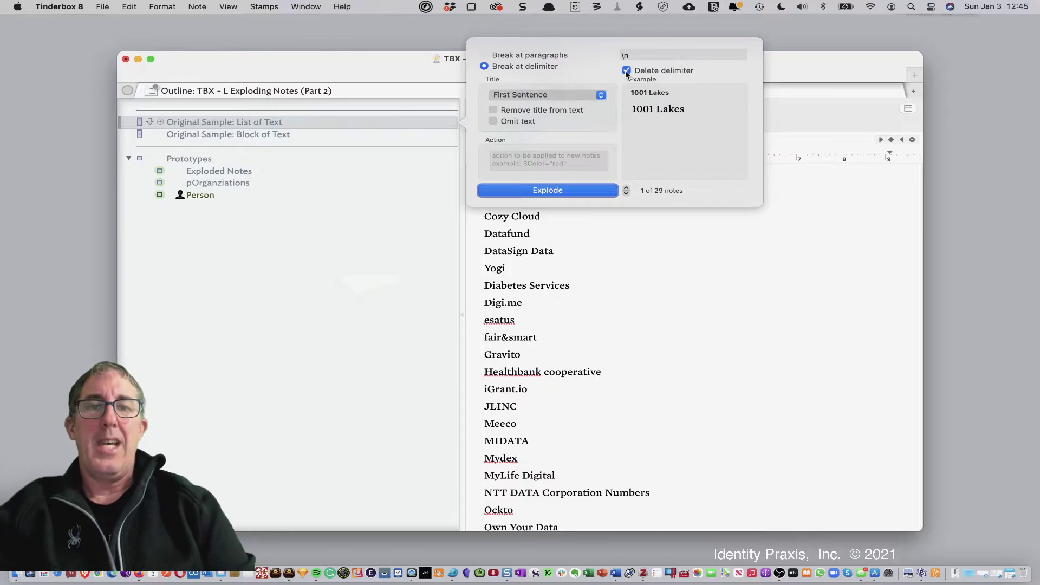
click(528, 121)
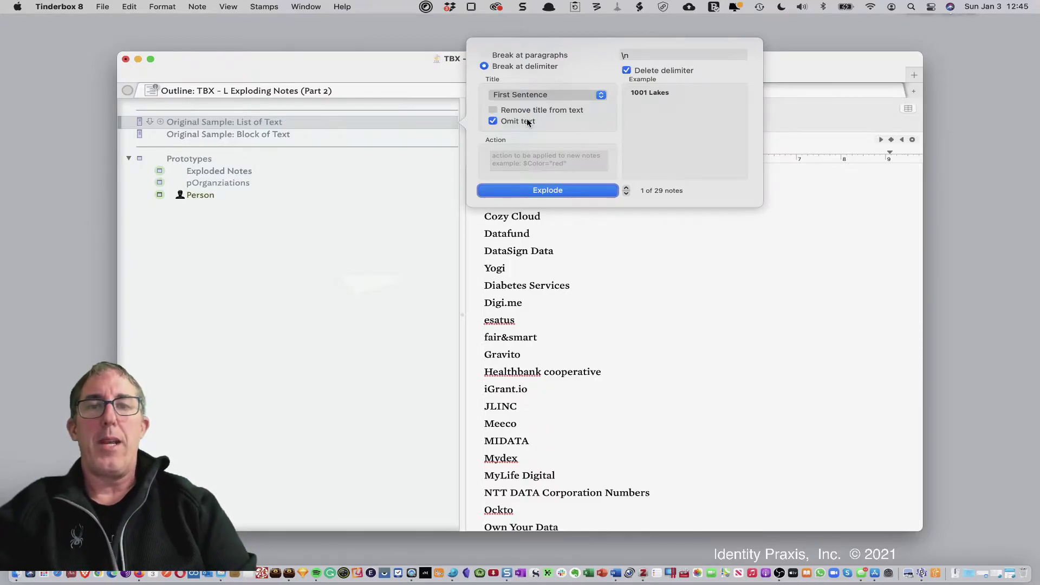
- Draft the action $Prototype="pOrganziations" and dismiss the Explode settings without exploding
click(520, 157)
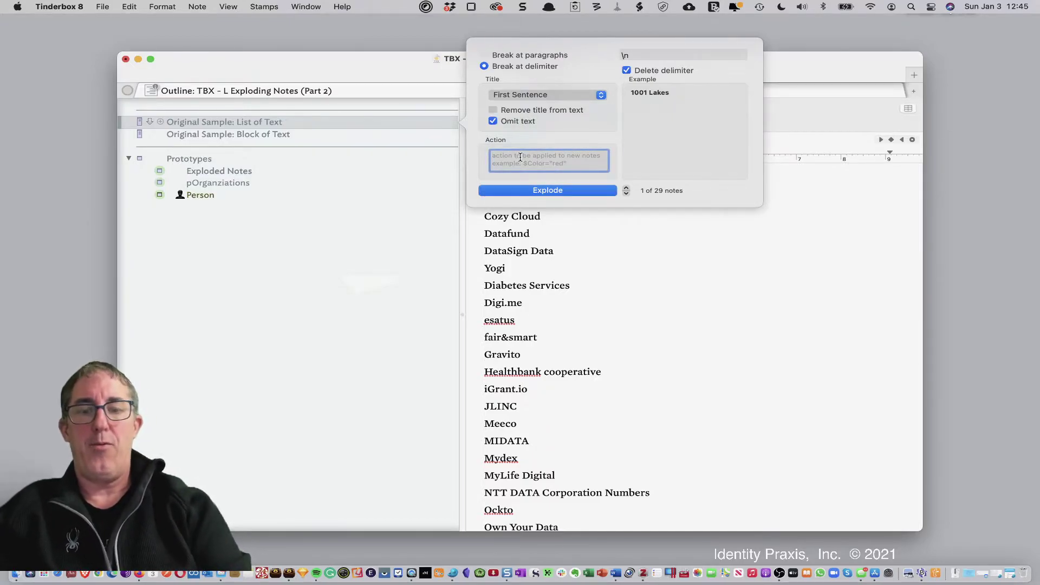
text($)
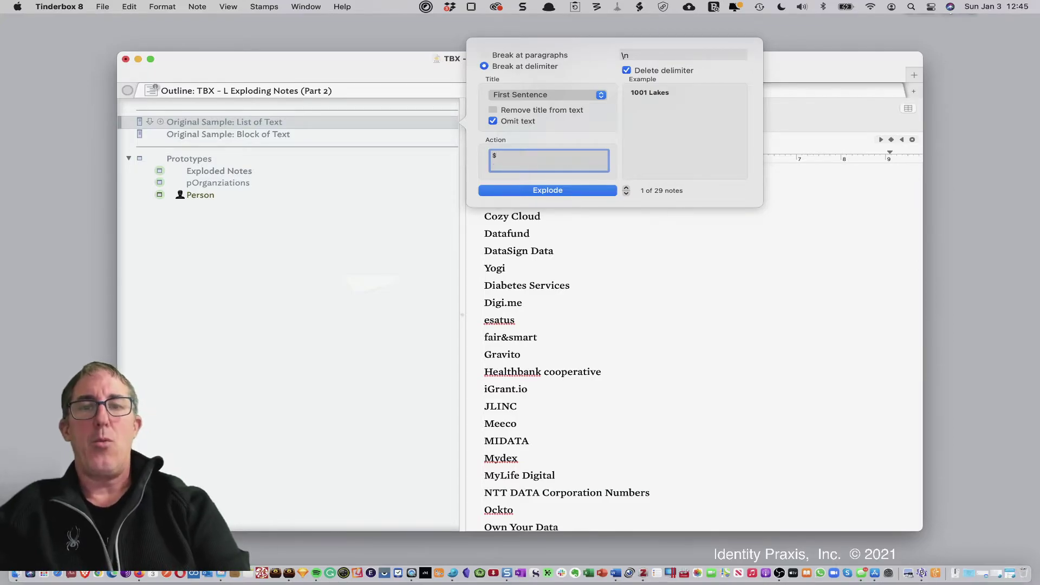
text(Prototype)
key(Down)
key(Return)
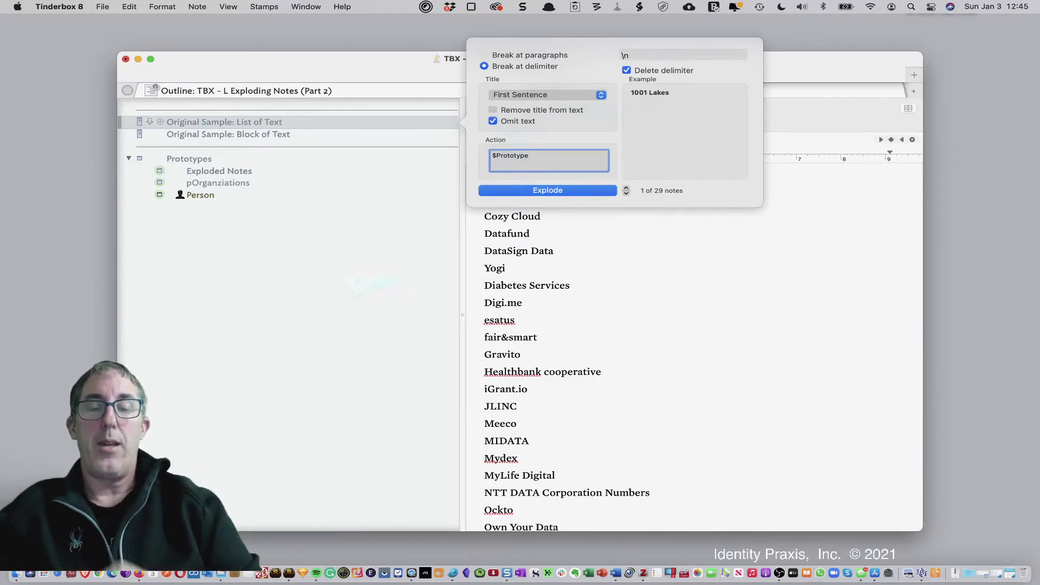
text(=)
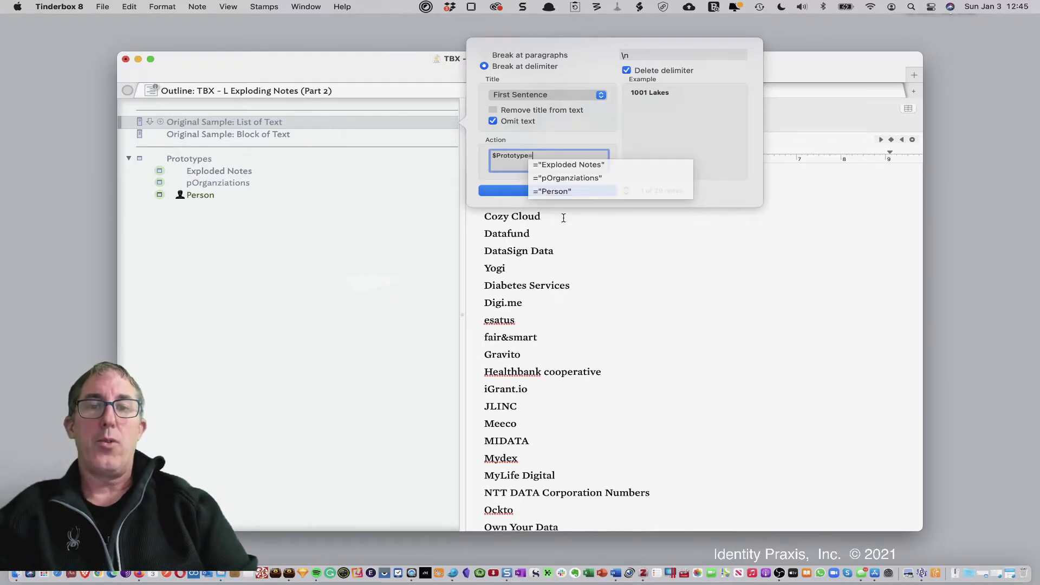
click(573, 179)
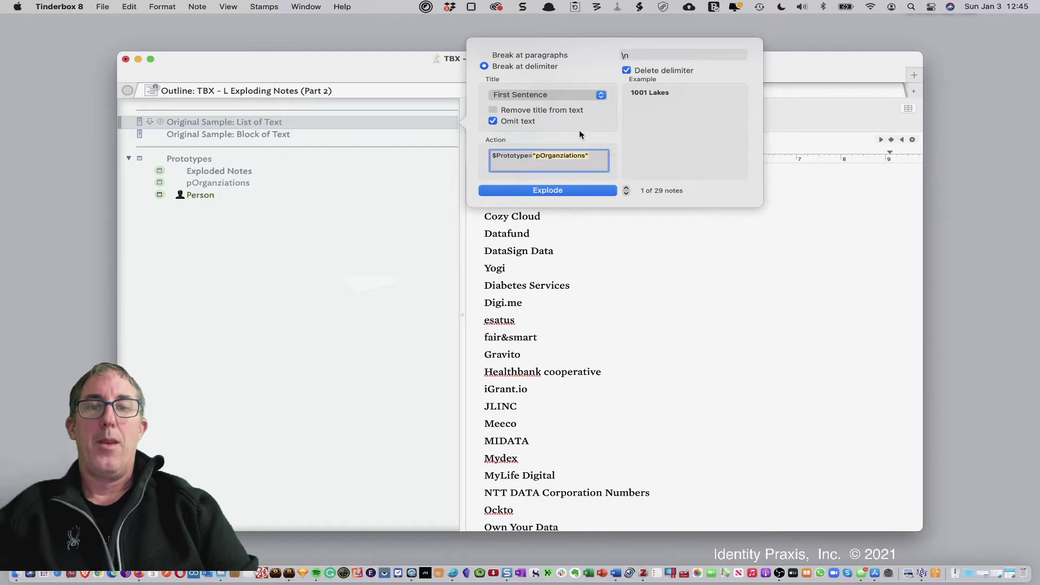
click(401, 199)
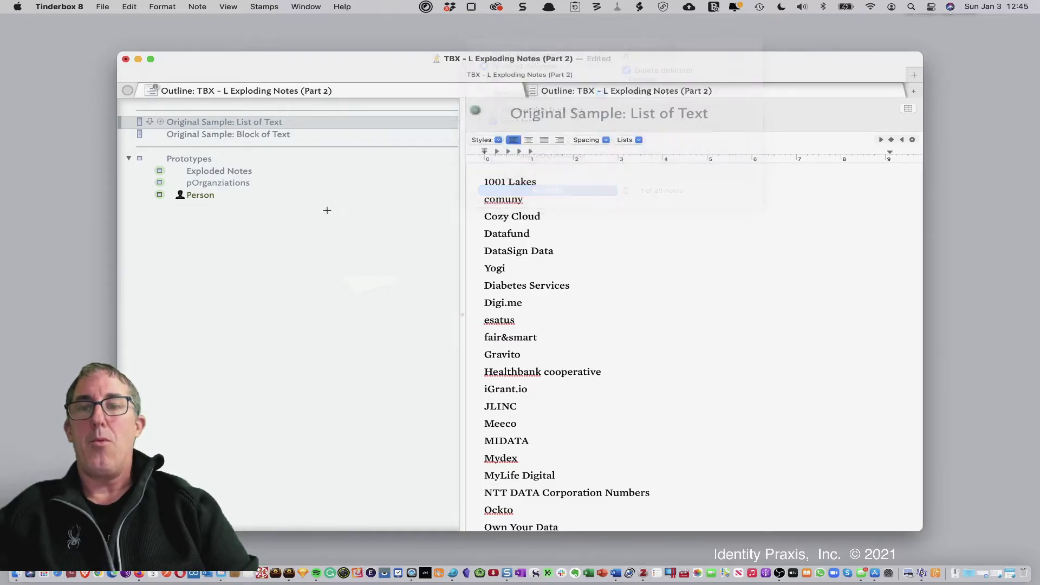
- Set pOrganziations' Interior Color to poppy in the Inspector's Appearance tab
click(219, 184)
right_click(220, 184)
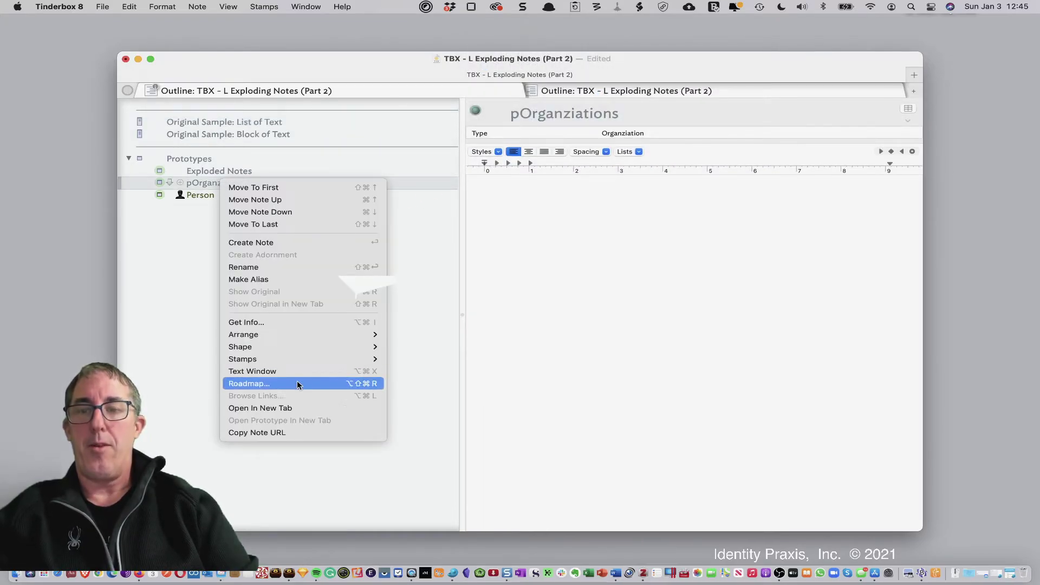
mouse_move(305, 346)
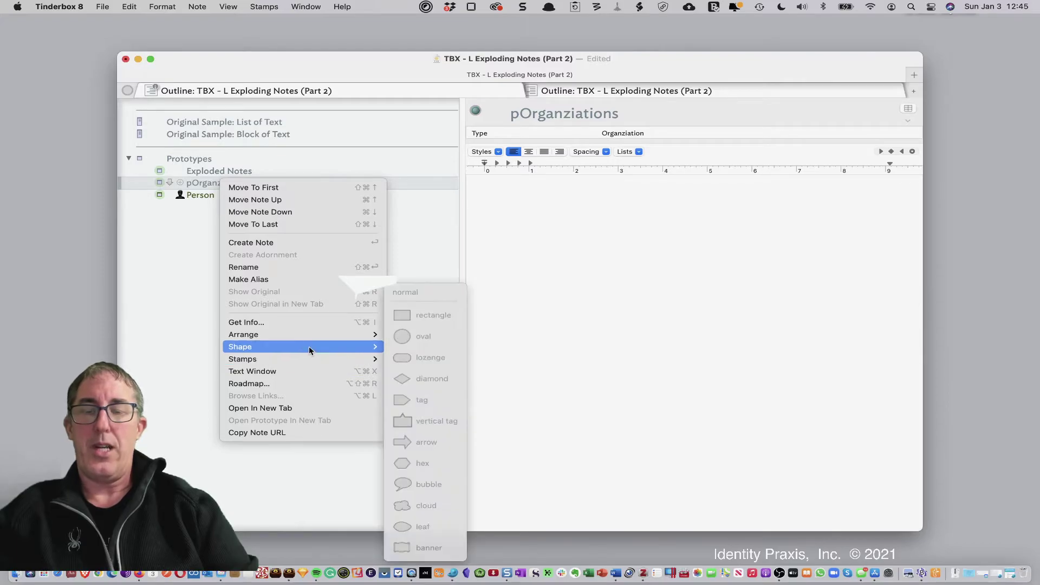
click(176, 279)
key(super+1)
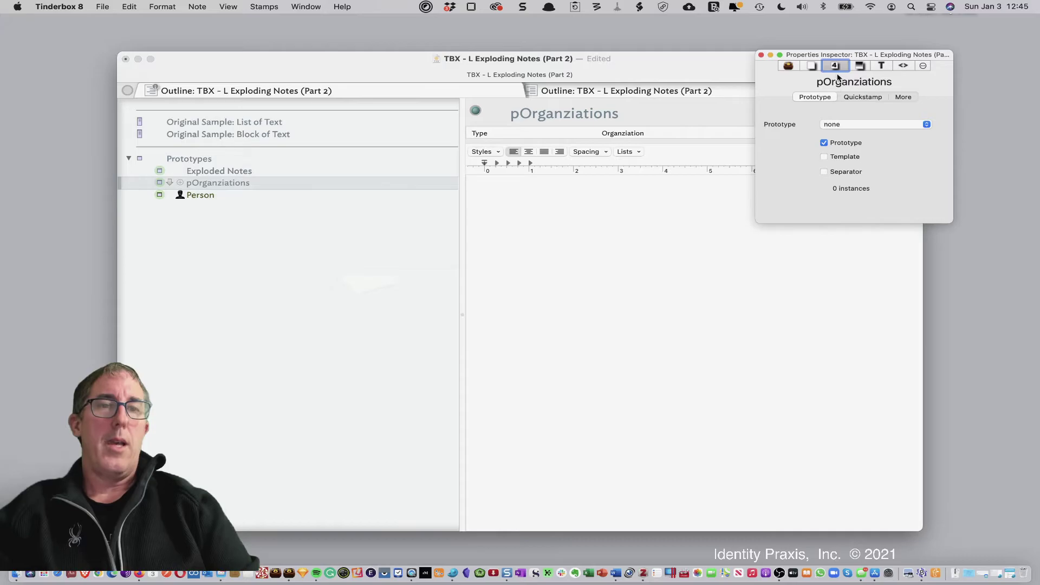
click(860, 66)
click(828, 123)
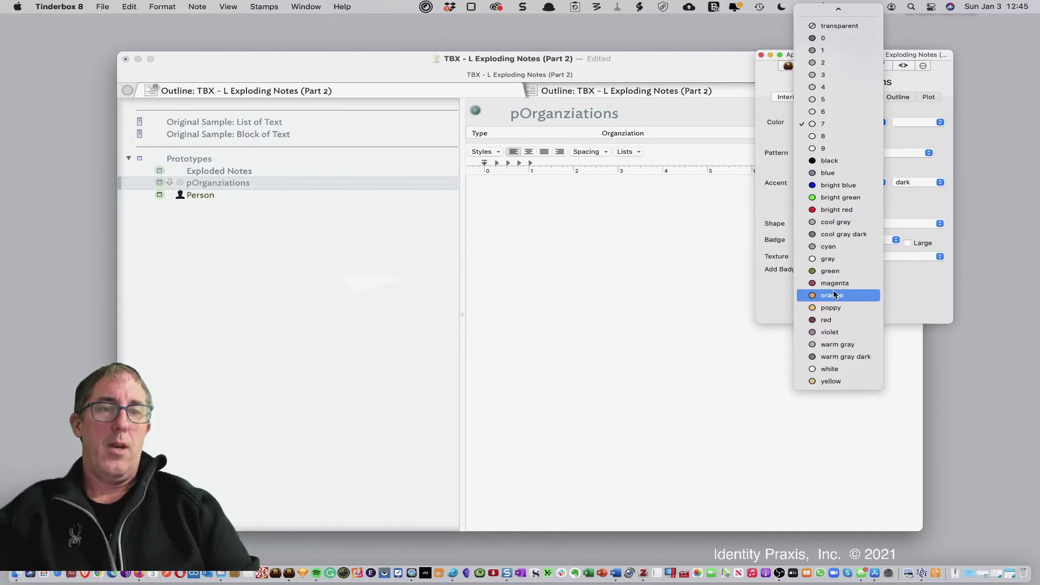
click(834, 307)
click(427, 301)
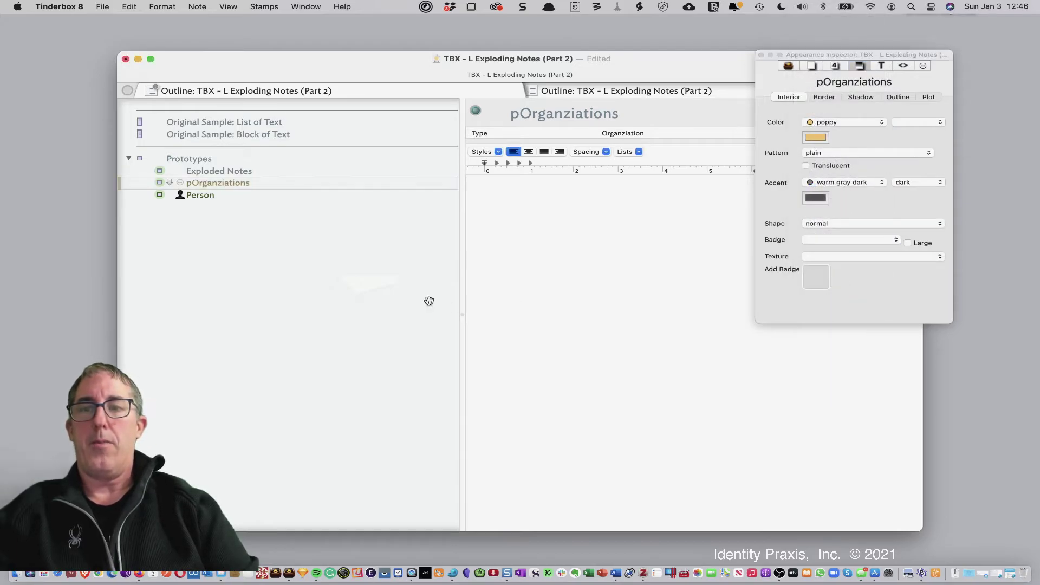
- Explode List of Text at the \n delimiter with the action $Prototype="pOrganziations"
click(271, 142)
click(267, 123)
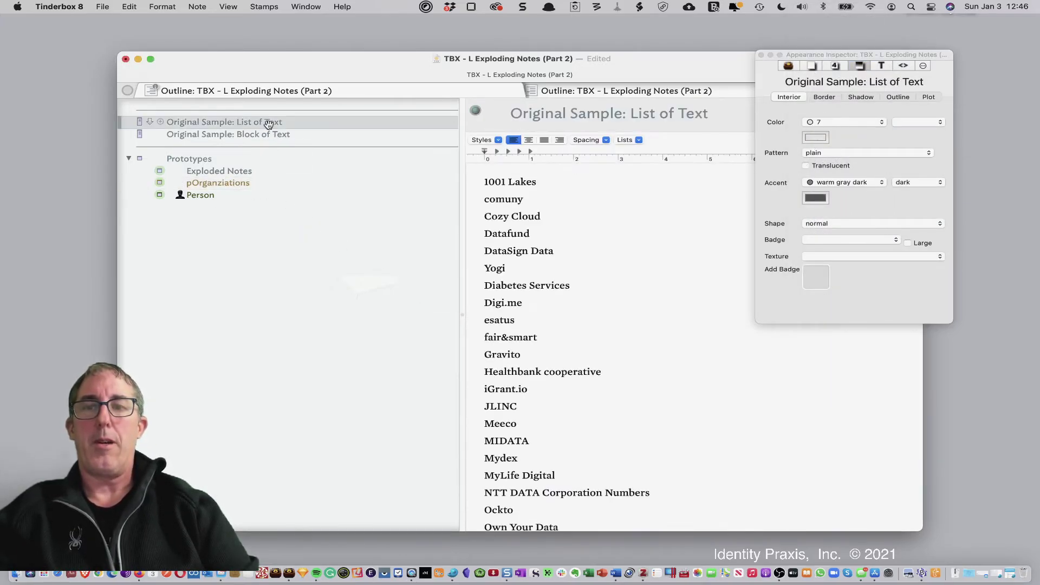
key(super+shift+x)
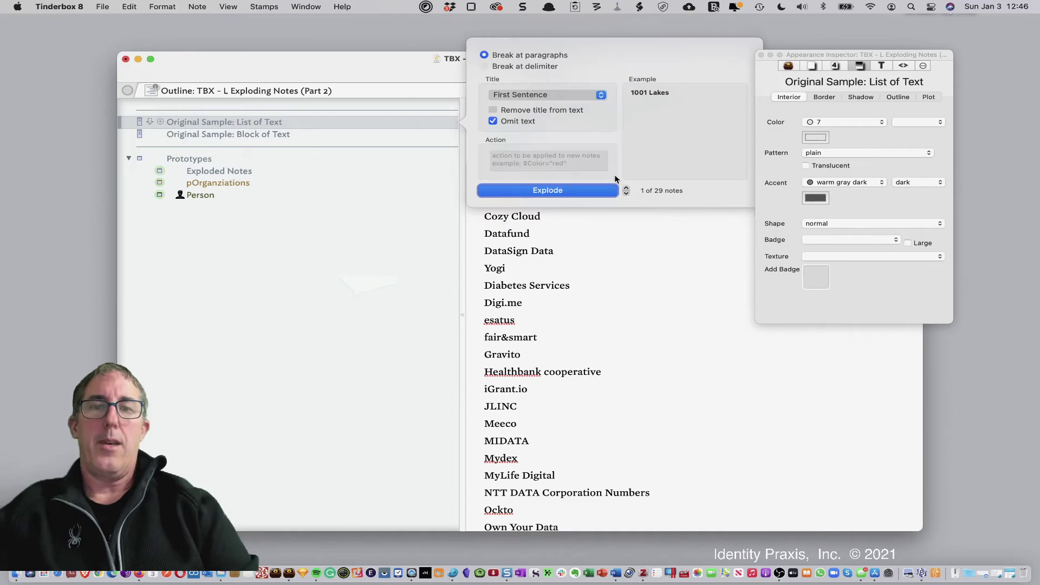
click(547, 165)
text($)
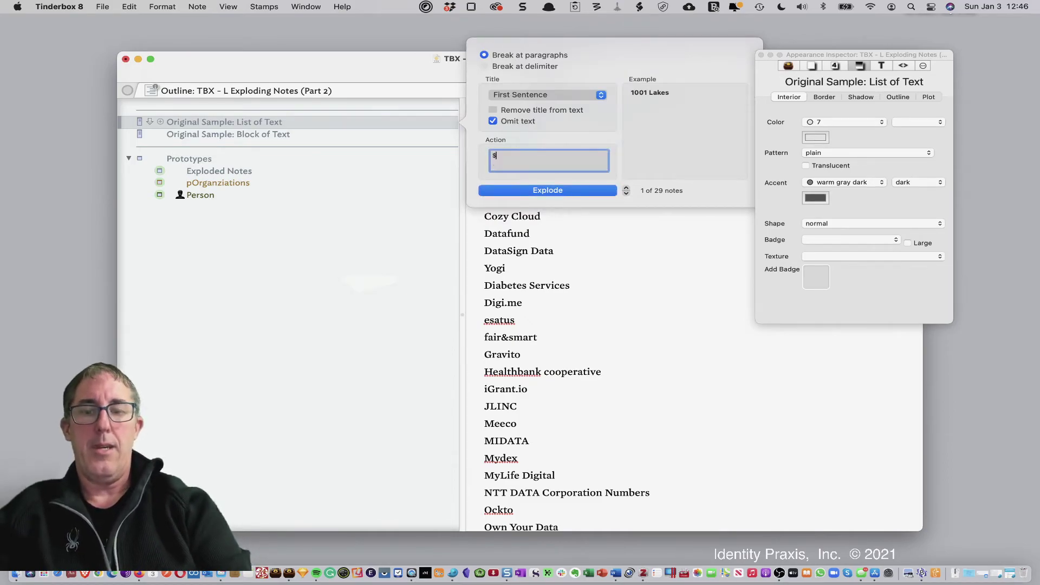
text(Pro)
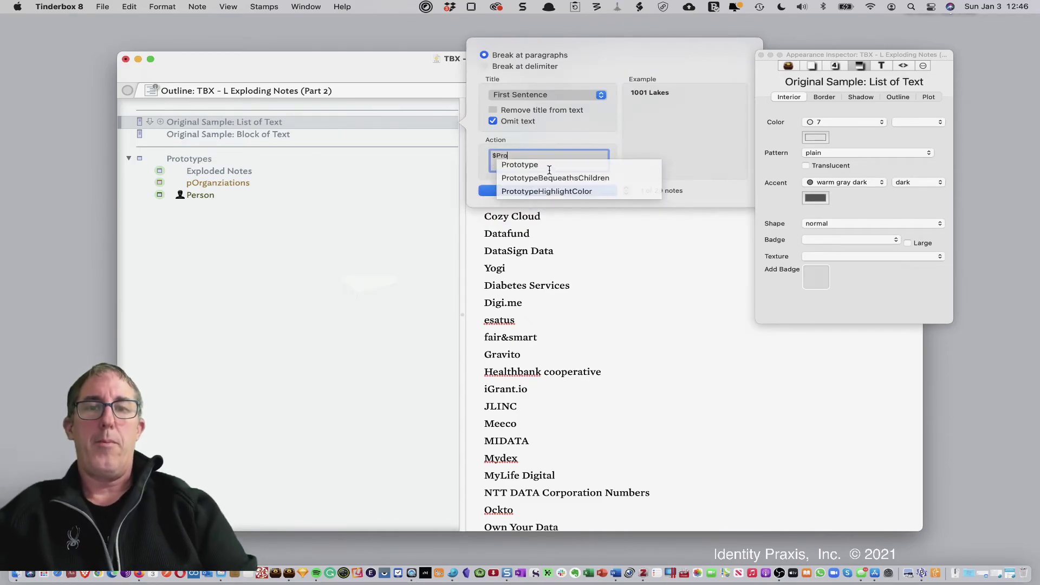
click(548, 169)
text(=)
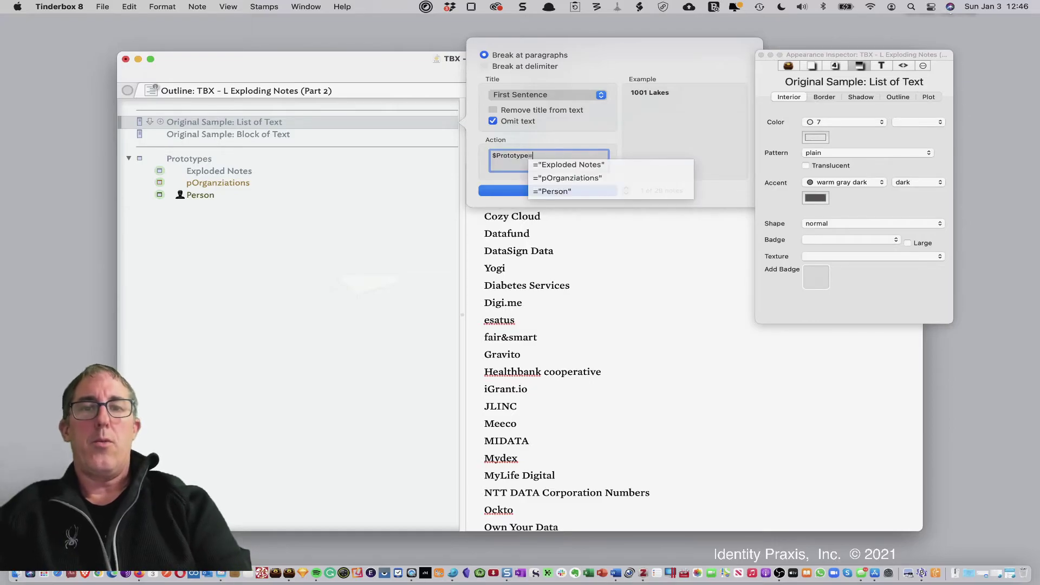
click(563, 177)
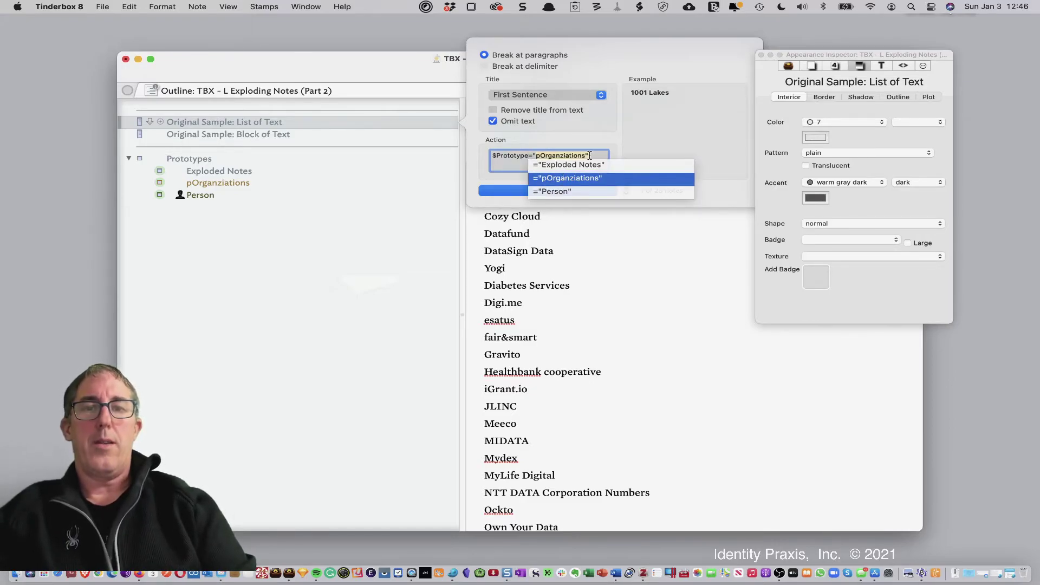
click(518, 66)
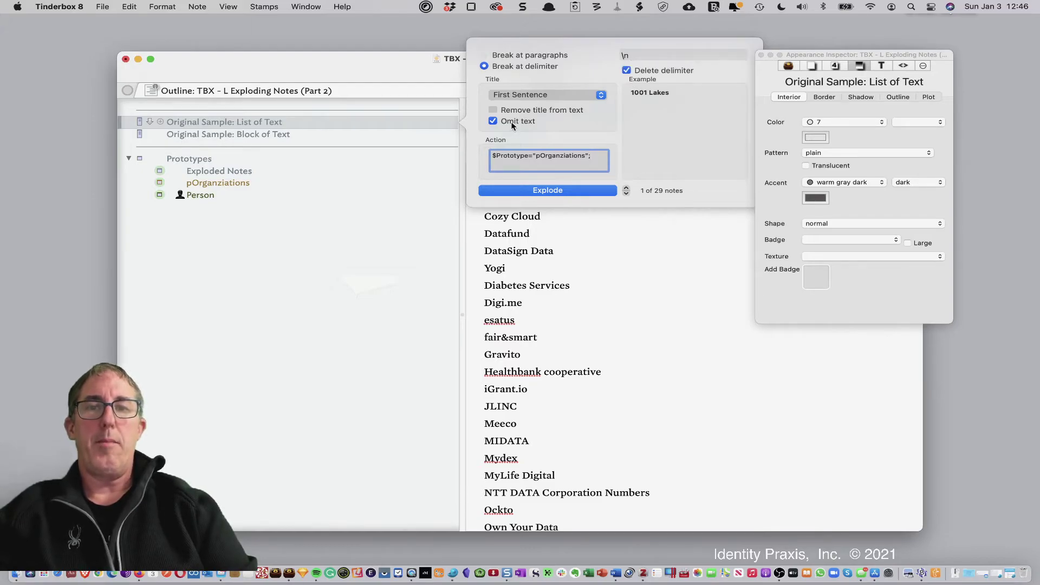
click(543, 191)
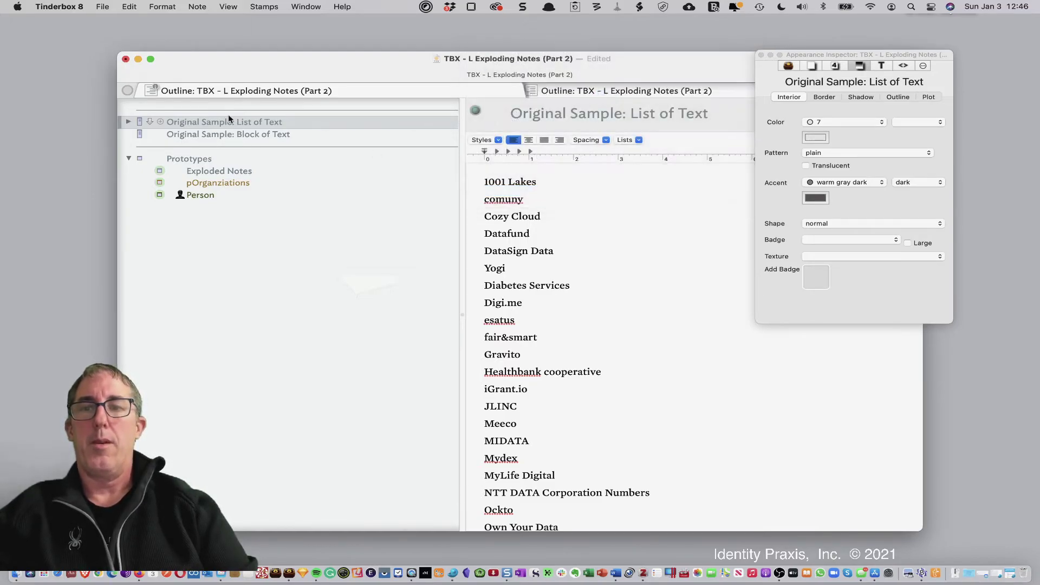
- Explode Block of Text at the ',' delimiter with action $Prototype="Person", producing 34 notes
click(192, 135)
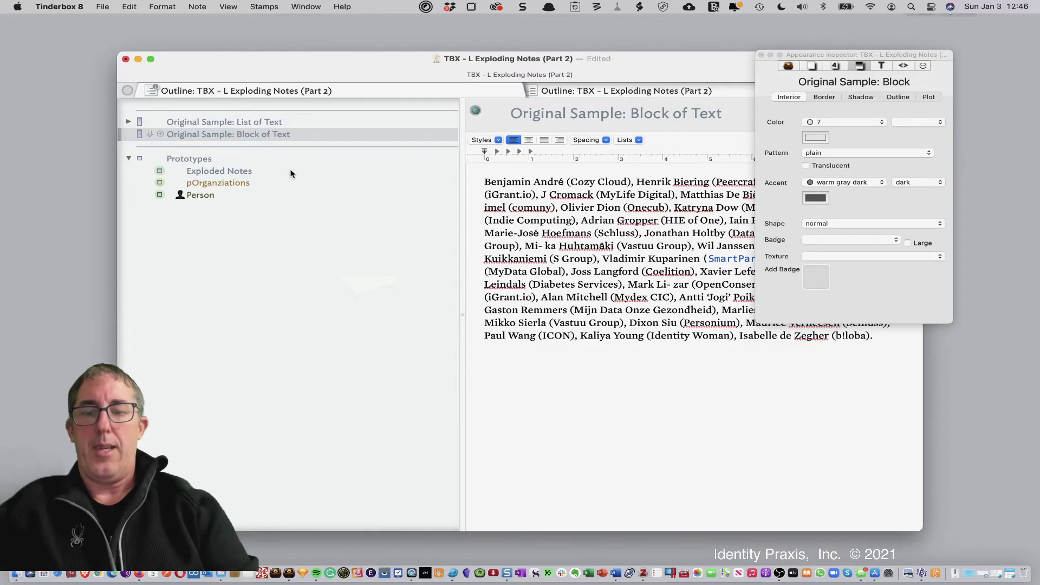
key(super+shift+x)
click(548, 173)
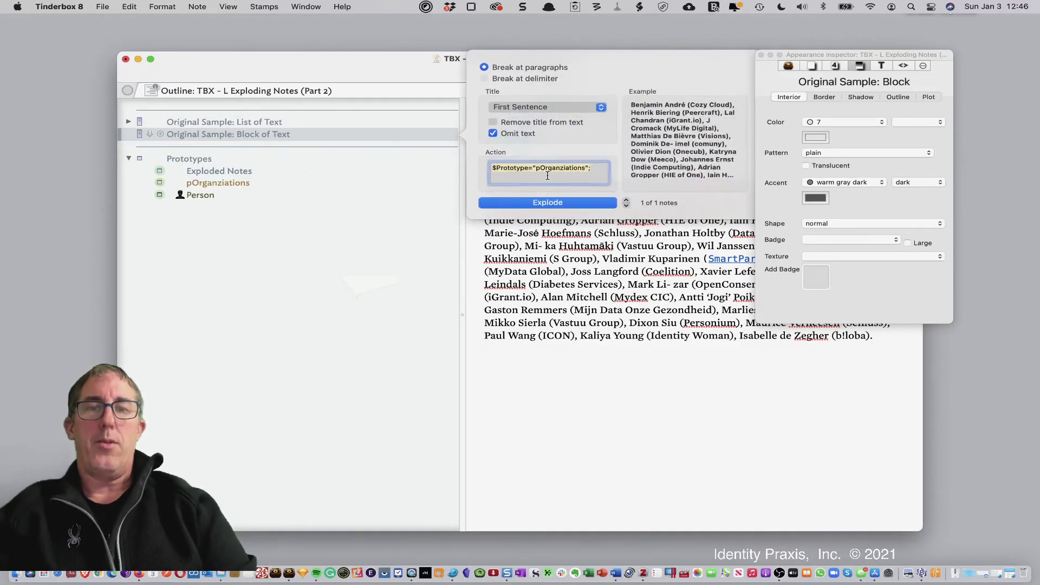
double_click(548, 173)
text(P)
key(BackSpace)
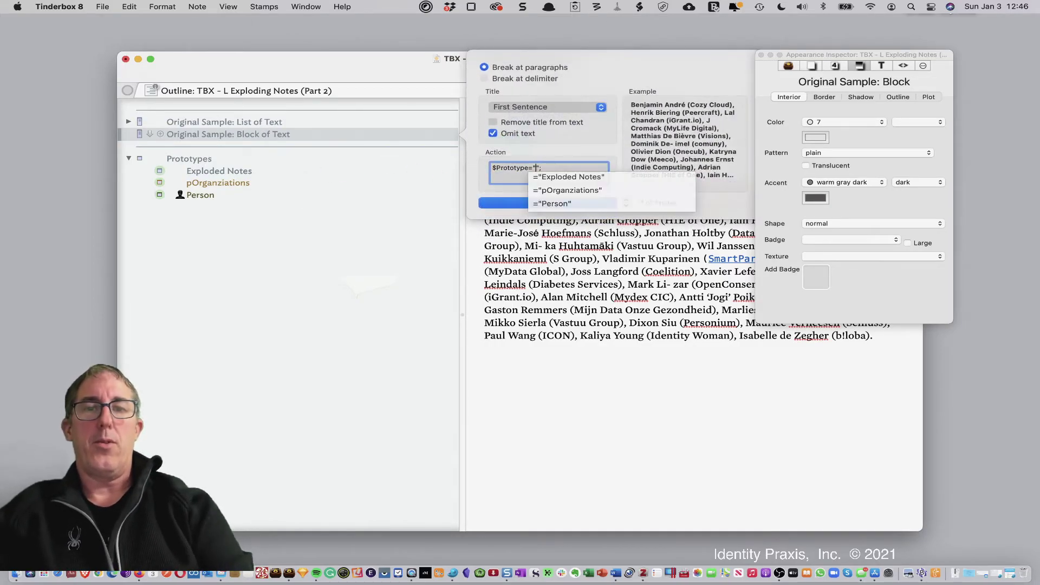
click(565, 205)
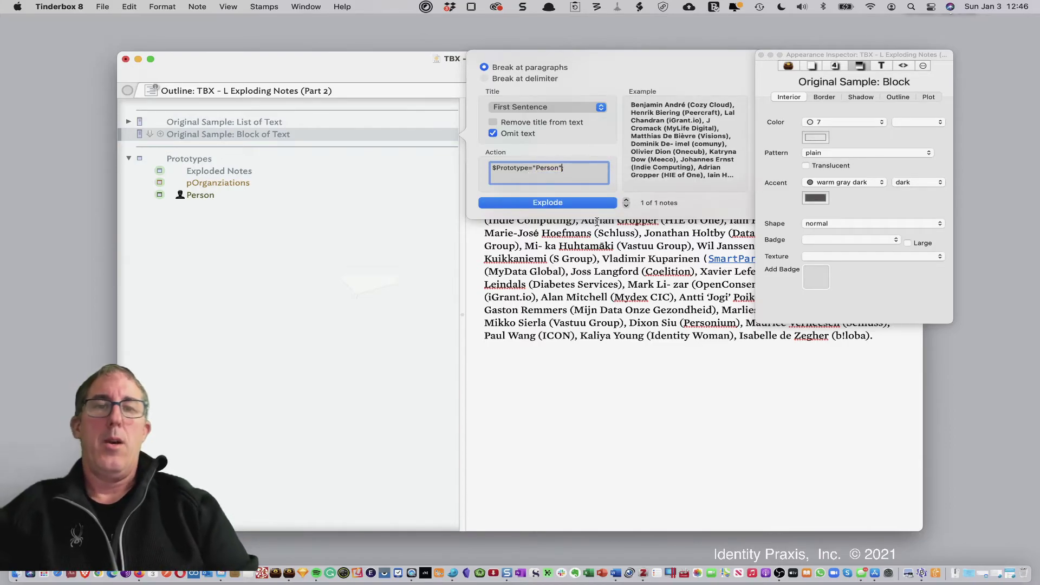
click(501, 79)
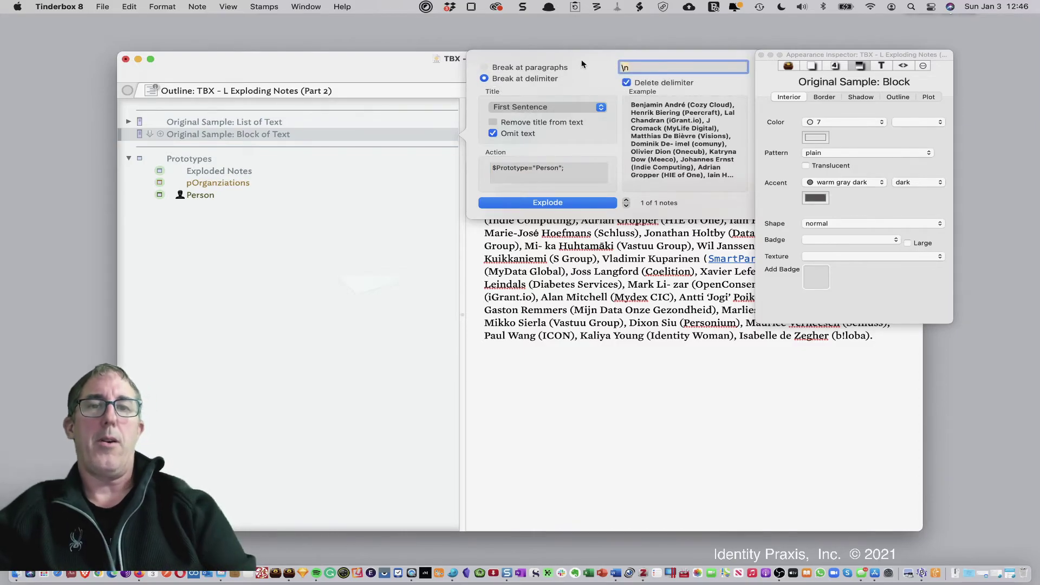
key(BackSpace)
key(BackSpace)
text(,)
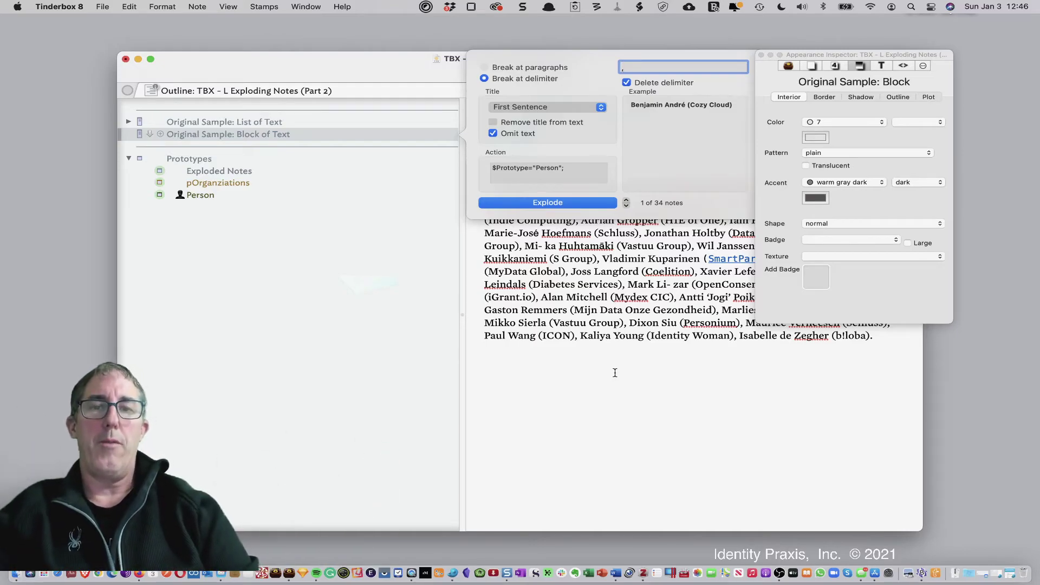
click(574, 203)
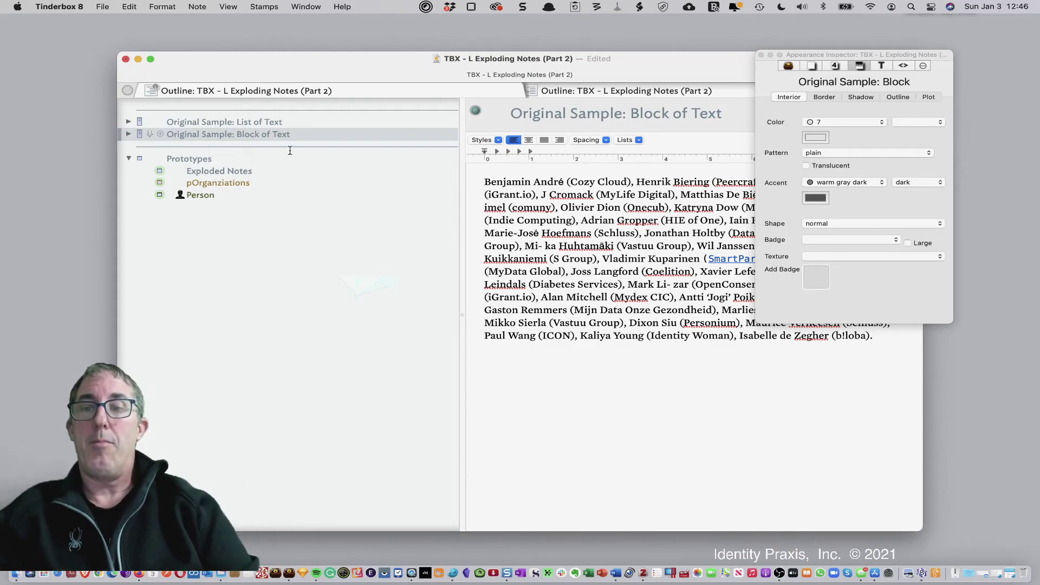
- Expand List of Text's exploded notes and inspect poppy notes like comuny, DataSign Data, iGrant.io
click(128, 122)
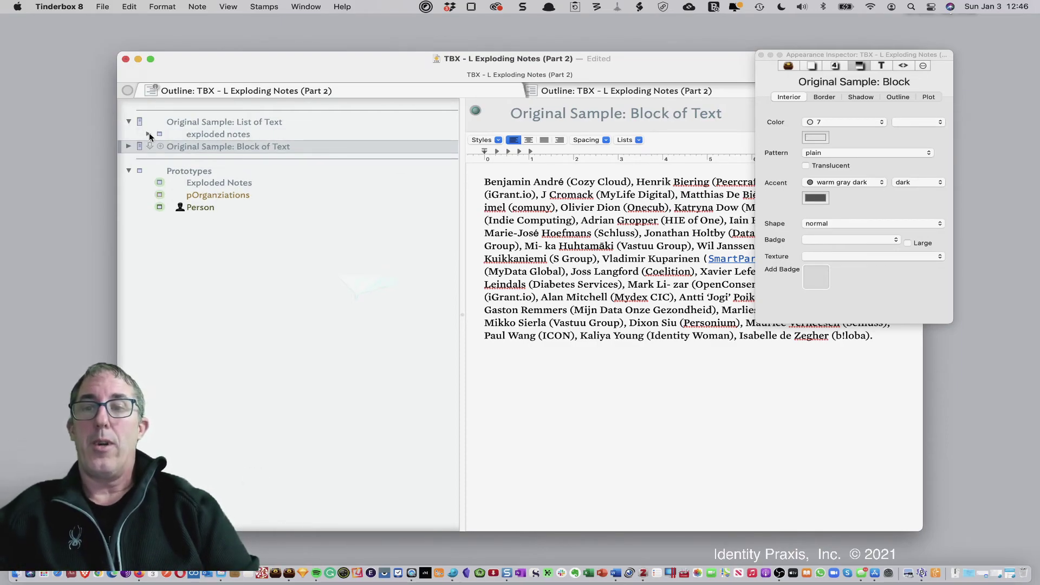
click(149, 133)
click(223, 150)
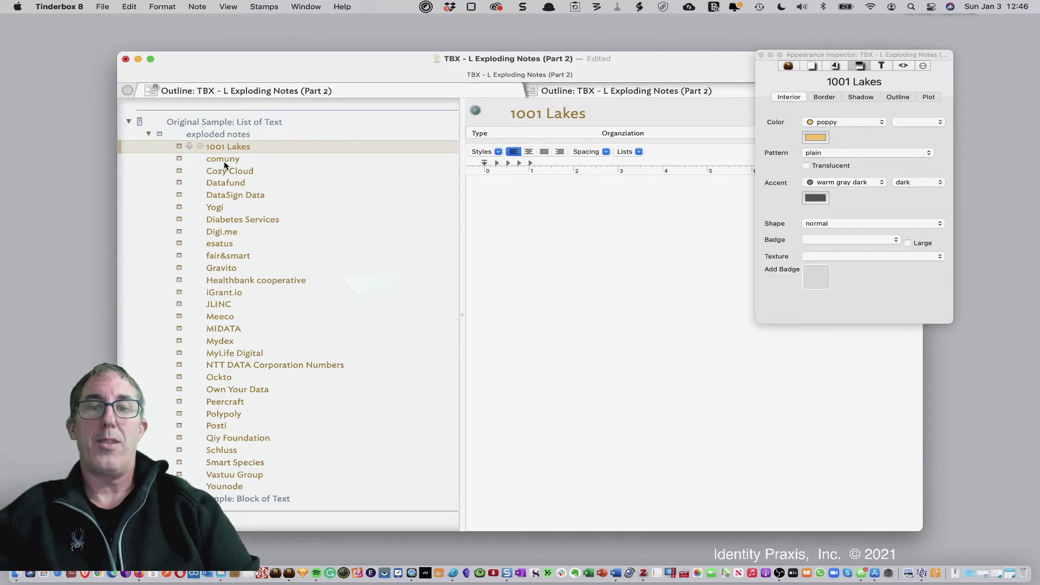
click(223, 161)
click(225, 197)
click(227, 220)
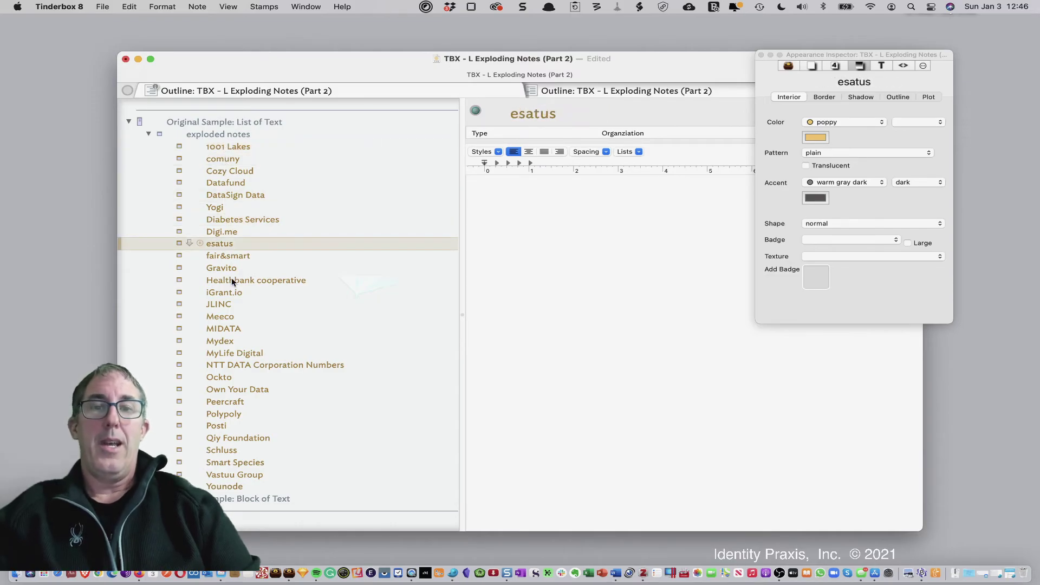
click(232, 281)
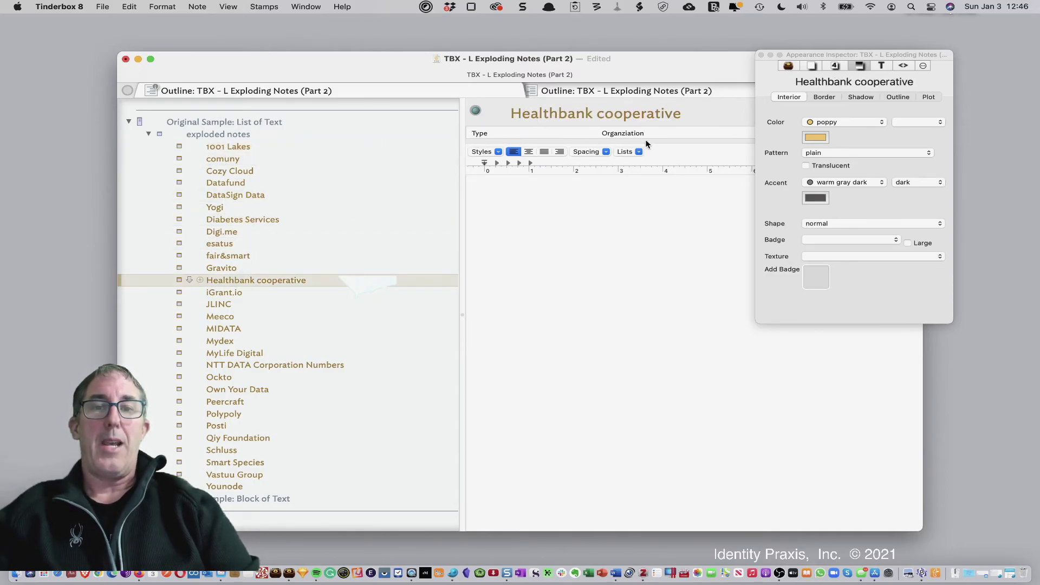
click(220, 292)
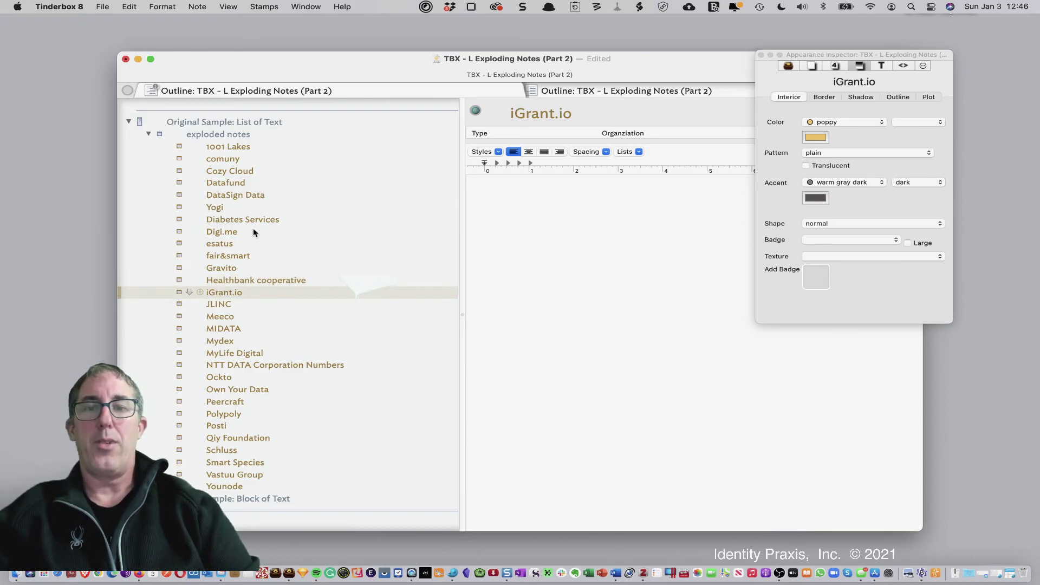
click(147, 133)
- Expand Block of Text's exploded notes container and step through the person notes' attributes
click(129, 146)
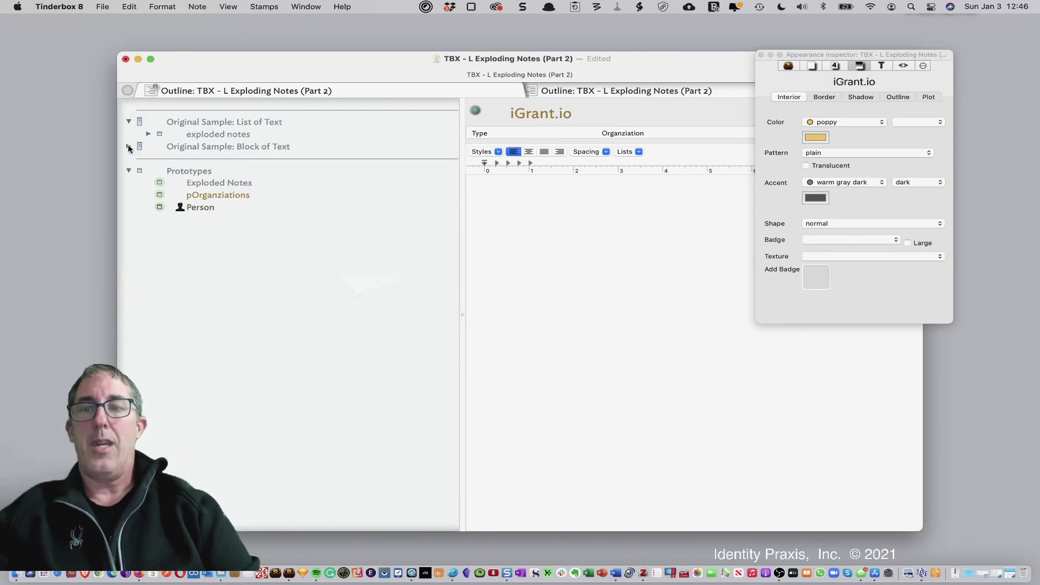
click(196, 159)
click(148, 159)
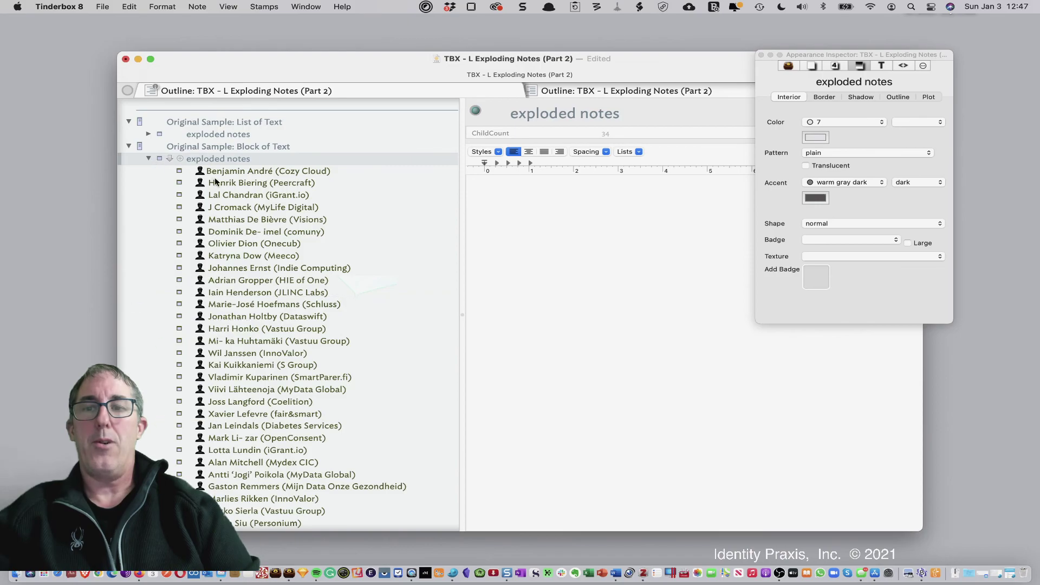
click(241, 182)
key(Down)
key(Down)
key(Down)
key(Down)
key(Down)
key(Down)
key(Down)
key(Down)
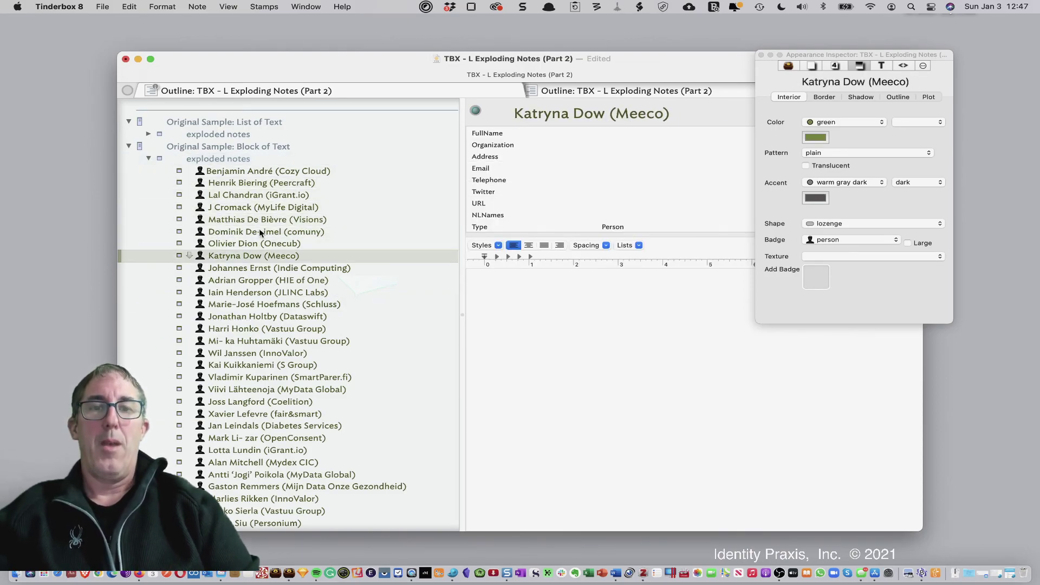
key(Down)
key(Up)
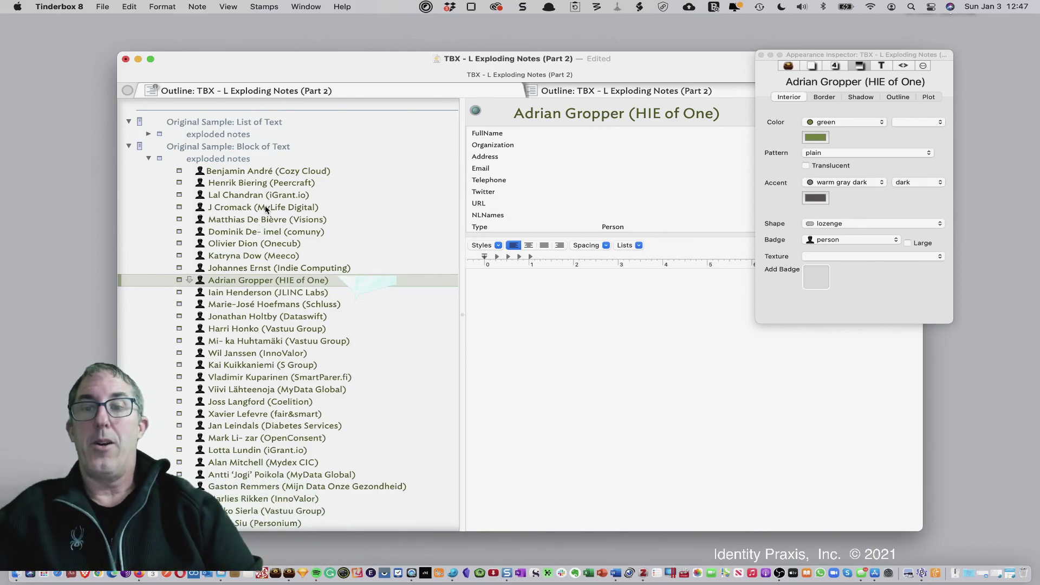
click(276, 196)
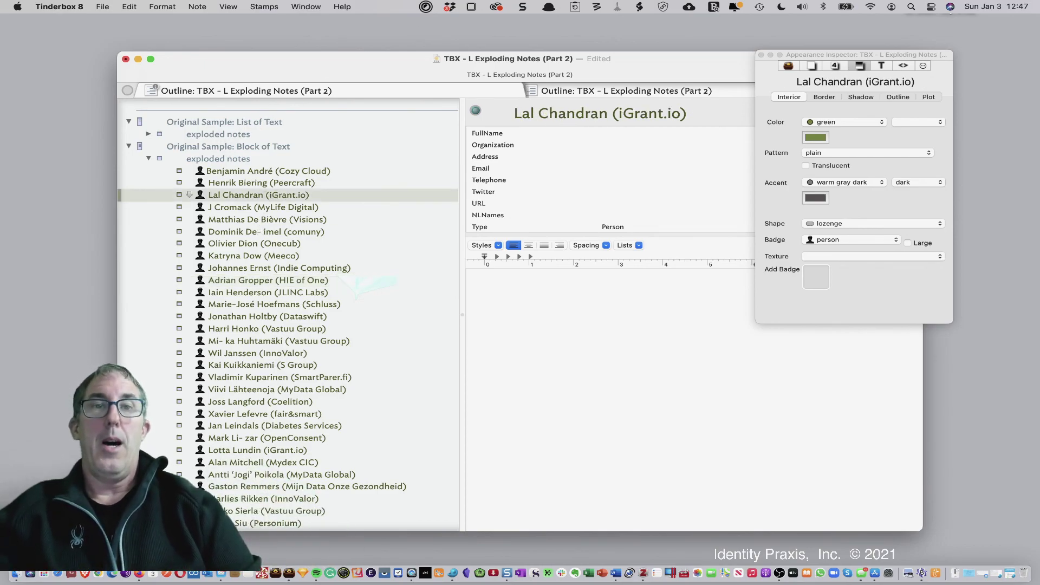